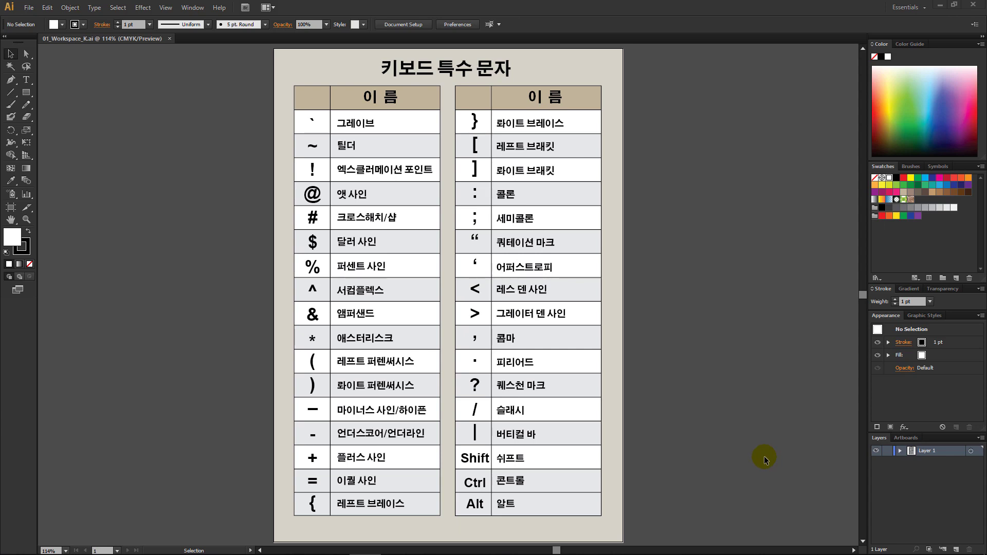
Set the user interface brightness to Light (100%) in the preferences
{"action": "left_click", "coordinate": [47, 8]}
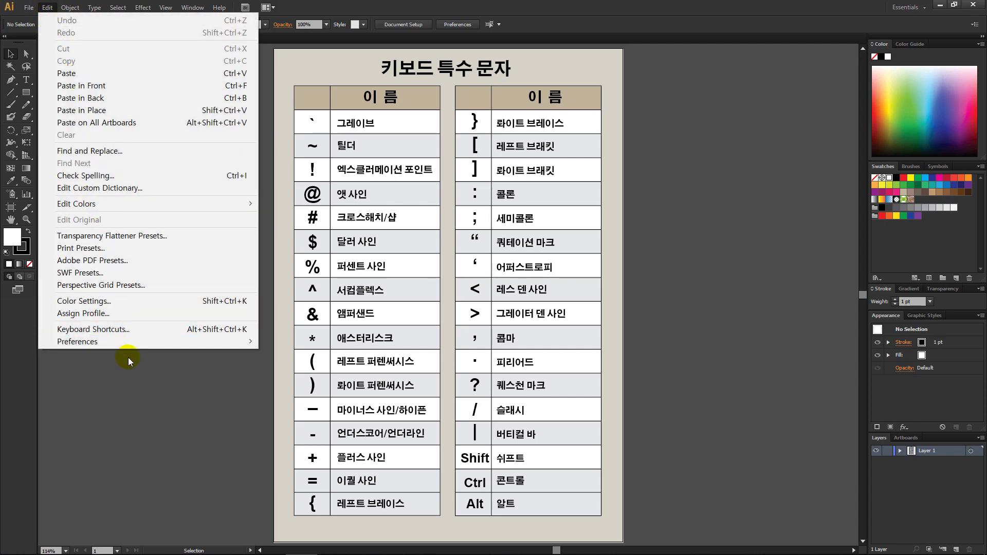
{"action": "left_click", "coordinate": [141, 343]}
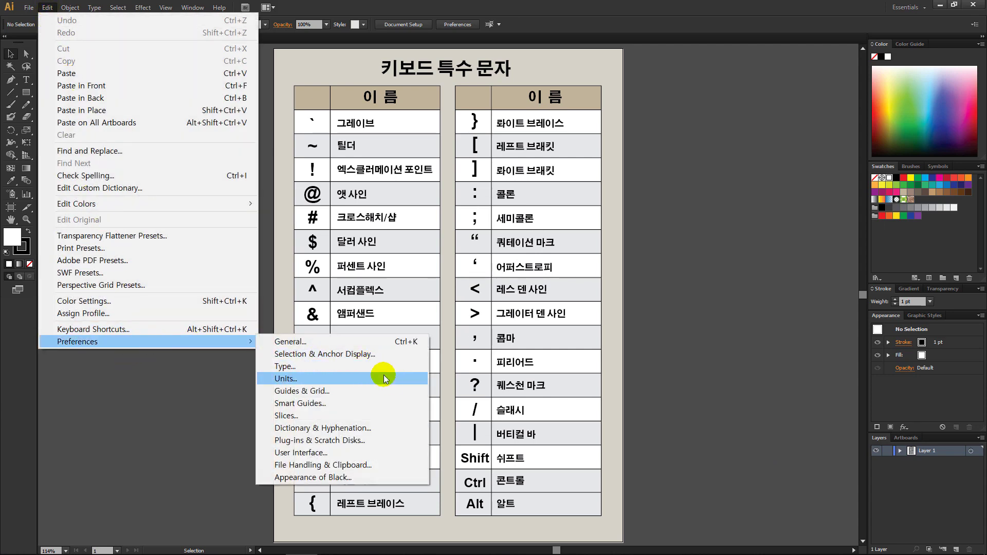
{"action": "left_click", "coordinate": [389, 452]}
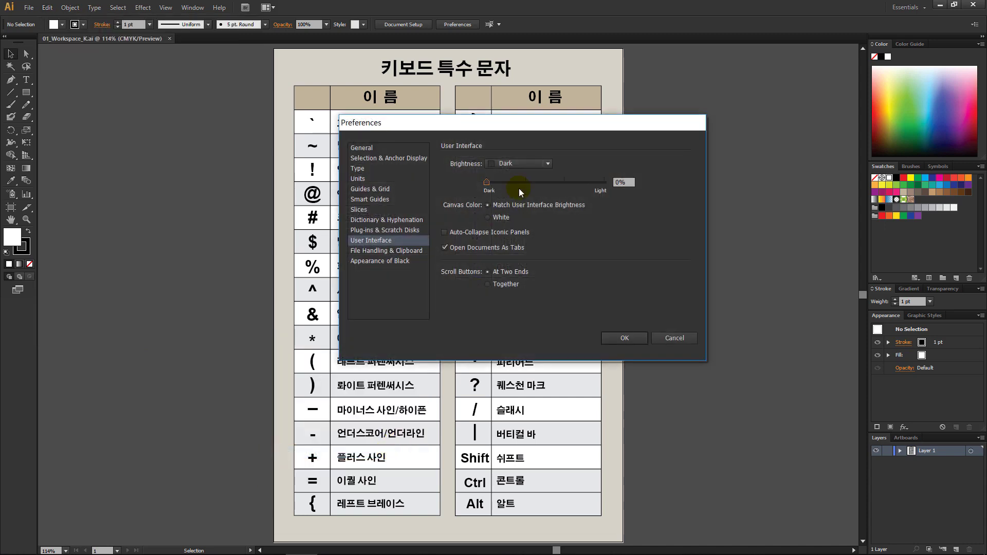
{"action": "left_click_drag", "start_coordinate": [509, 133], "coordinate": [621, 169]}
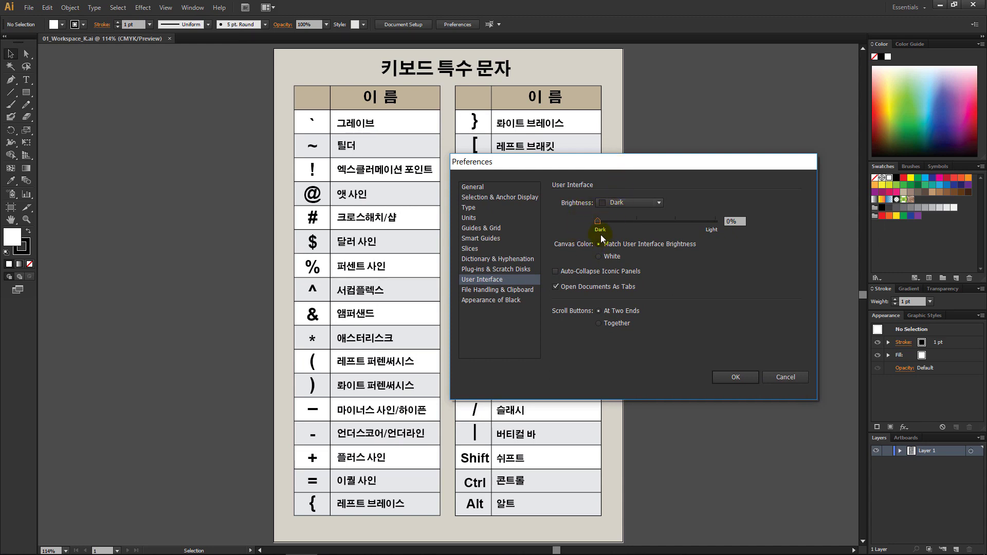
{"action": "left_click_drag", "start_coordinate": [598, 224], "coordinate": [713, 225]}
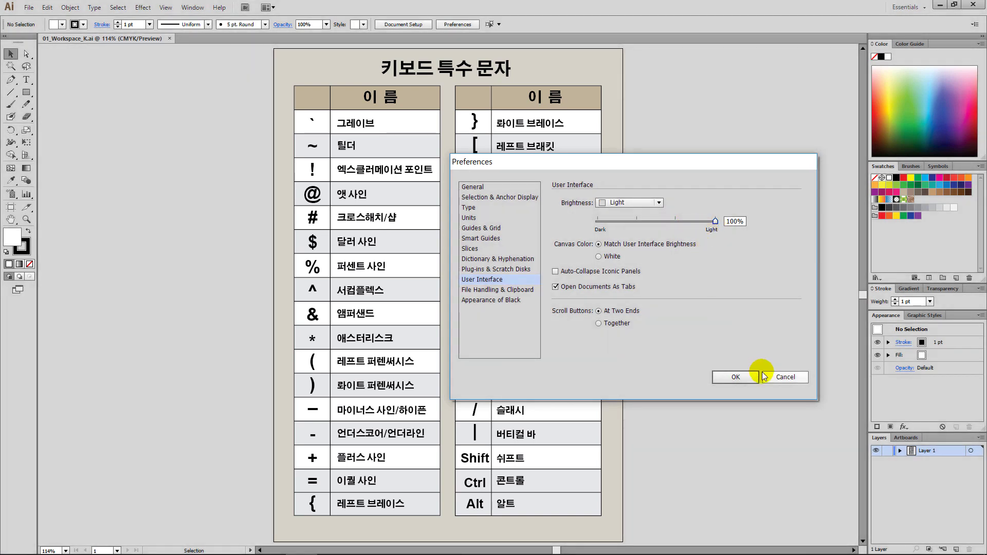
{"action": "left_click", "coordinate": [738, 377]}
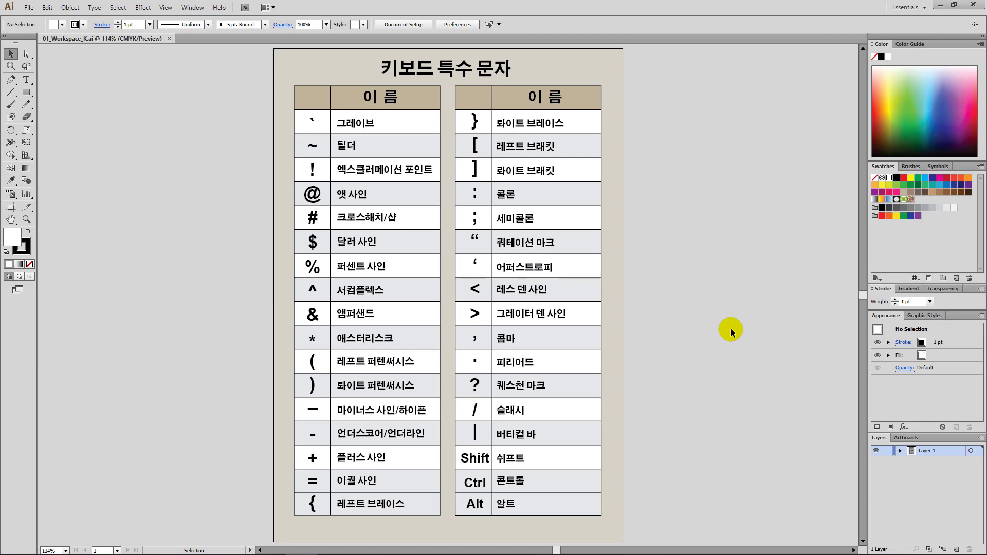
{"action": "left_click", "coordinate": [36, 8]}
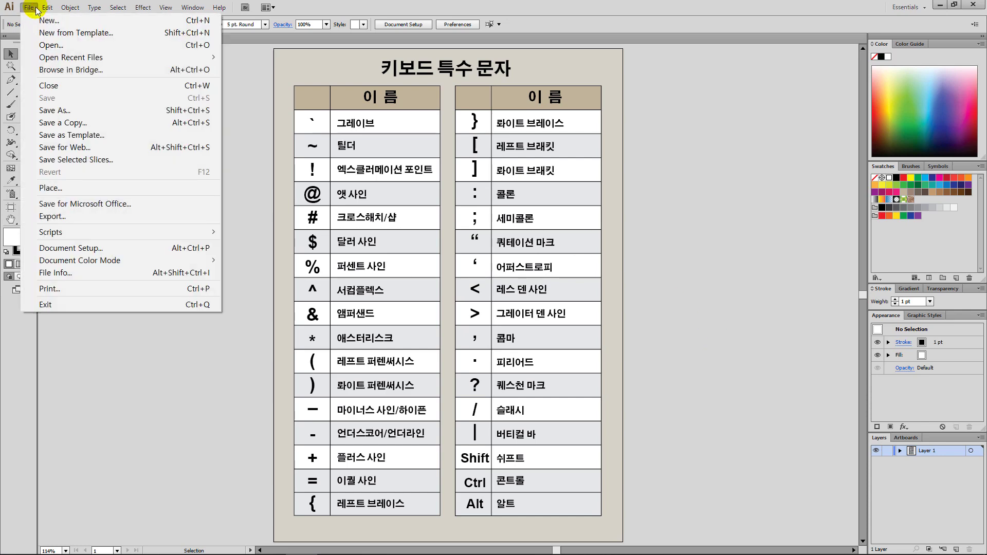
{"action": "mouse_move", "coordinate": [43, 9]}
{"action": "mouse_move", "coordinate": [97, 9]}
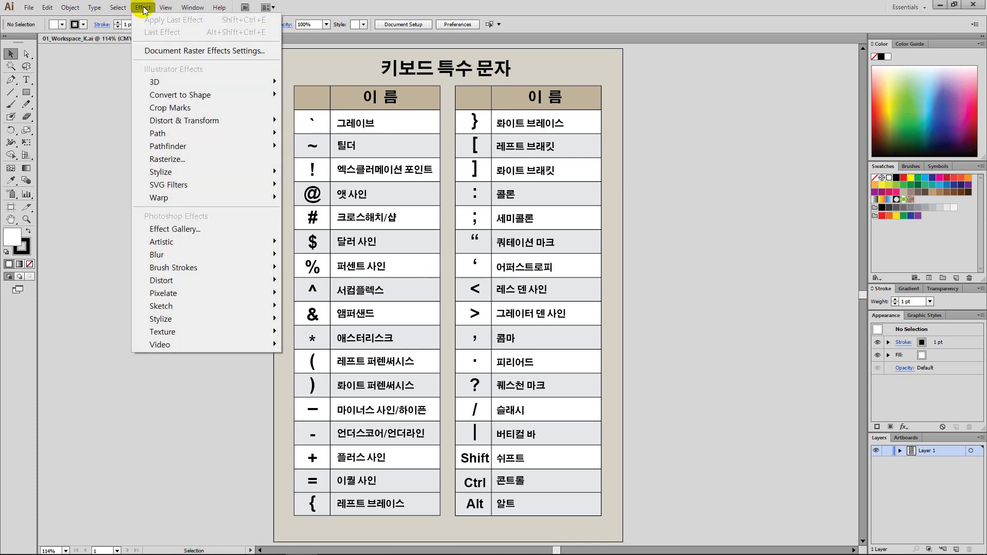
{"action": "mouse_move", "coordinate": [166, 81]}
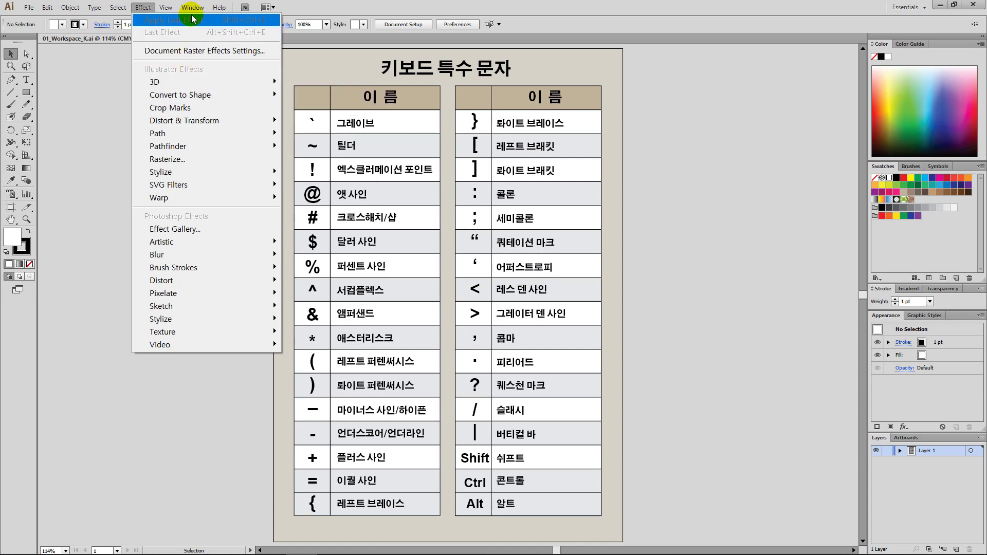
{"action": "mouse_move", "coordinate": [184, 9]}
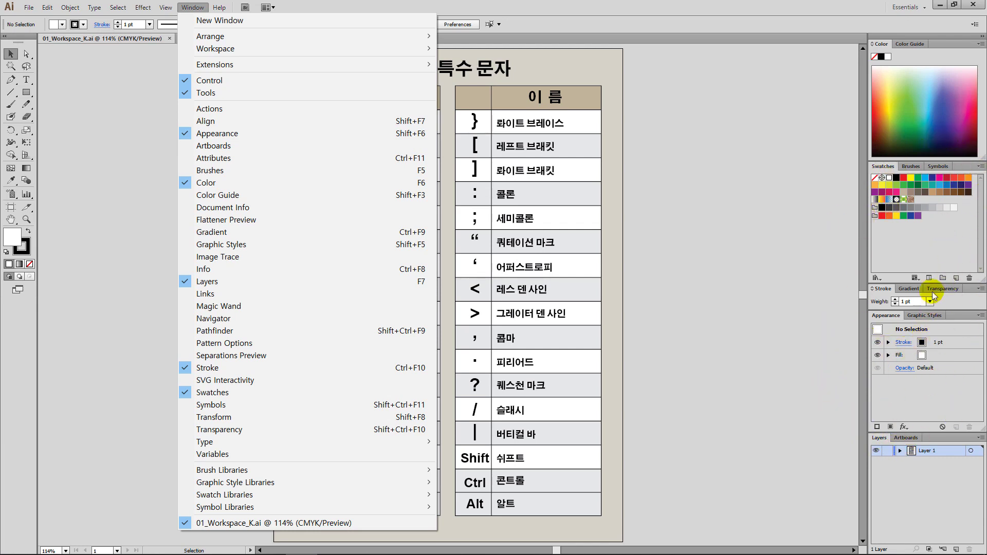
{"action": "left_click", "coordinate": [713, 279]}
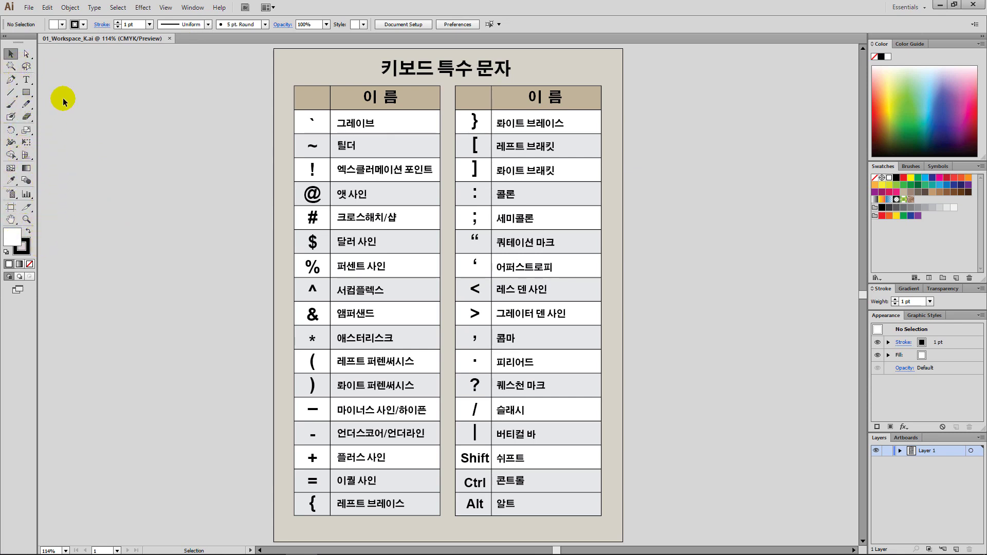
Toggle the Tools panel to a single column and back to two, and float it before docking it again in its original place
{"action": "left_click", "coordinate": [7, 37]}
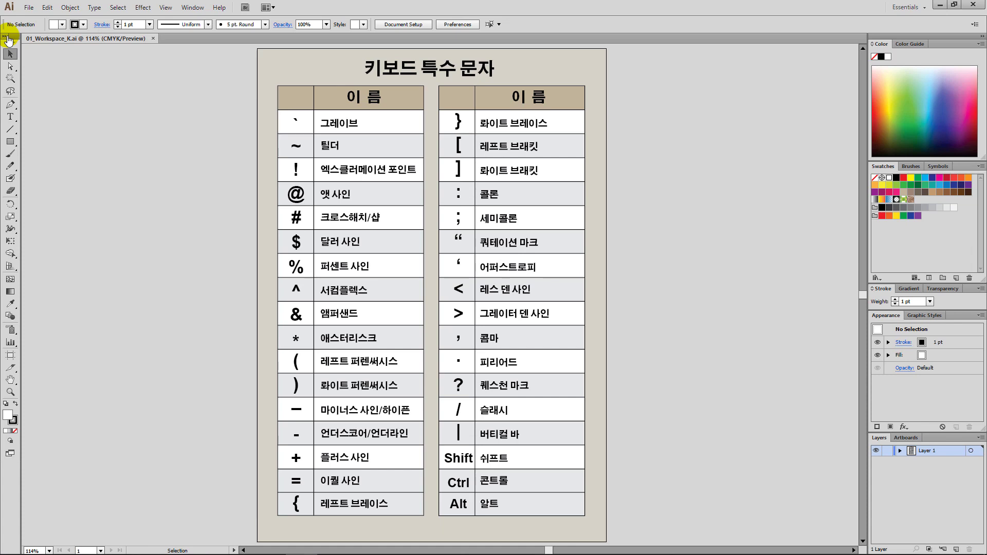
{"action": "left_click", "coordinate": [7, 37]}
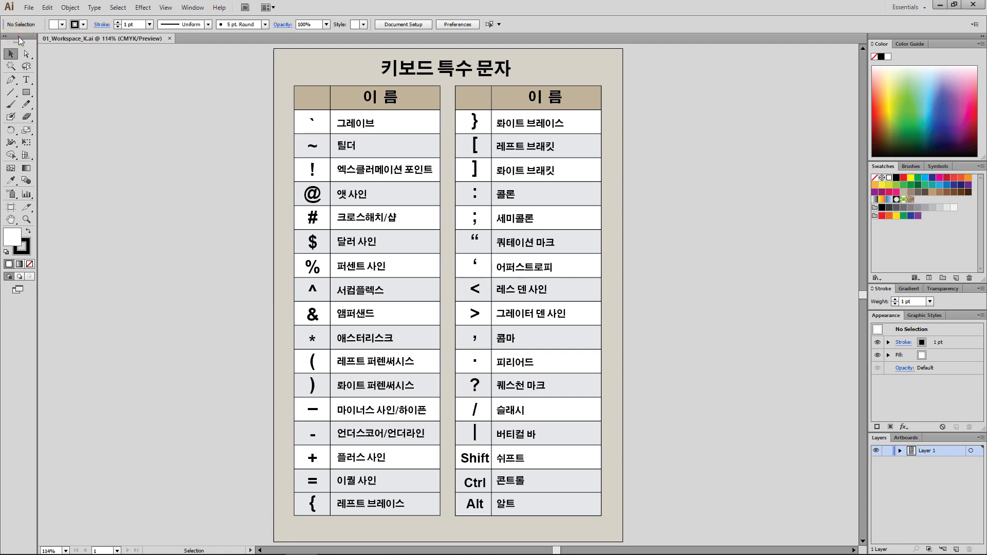
{"action": "left_click_drag", "start_coordinate": [18, 40], "coordinate": [147, 100]}
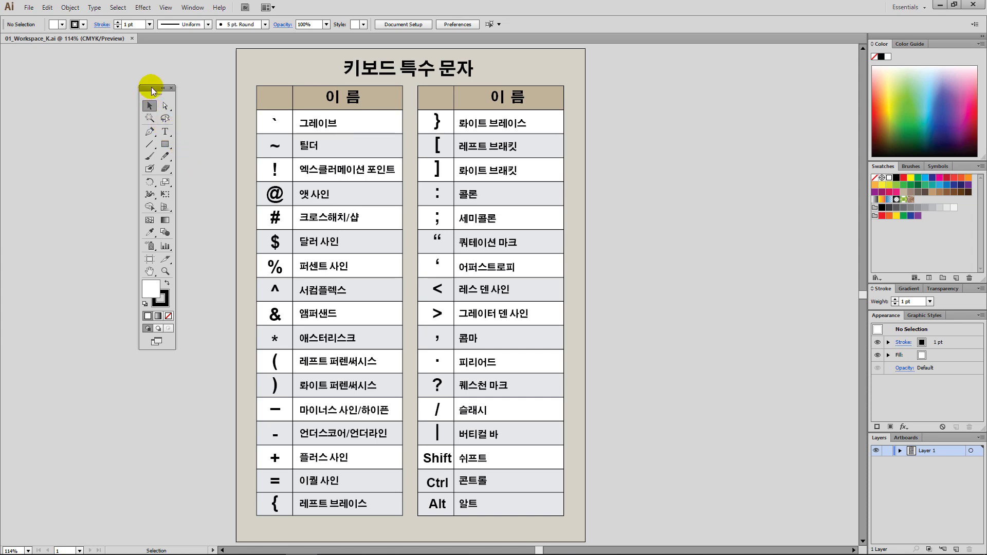
{"action": "left_click_drag", "start_coordinate": [152, 91], "coordinate": [1, 91]}
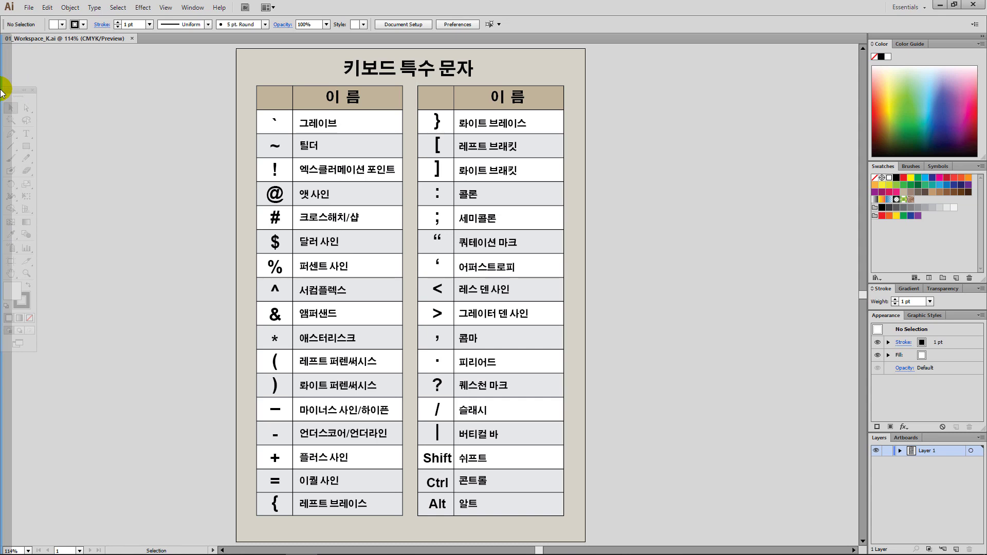
{"action": "left_click_drag", "start_coordinate": [2, 93], "coordinate": [1, 93]}
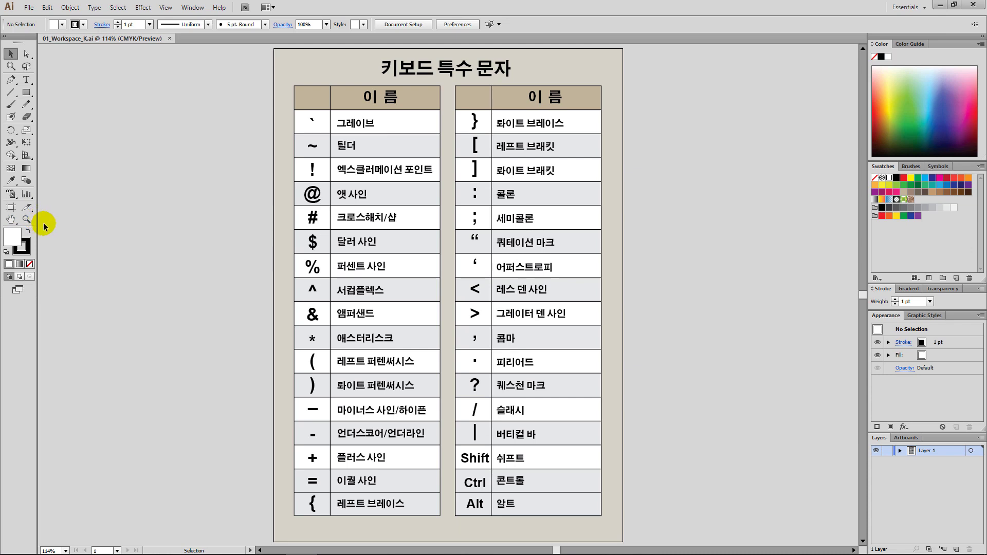
Switch from the Rectangle tool to the Ellipse tool in the shape tool group
{"action": "left_click", "coordinate": [12, 242]}
{"action": "left_click", "coordinate": [28, 93]}
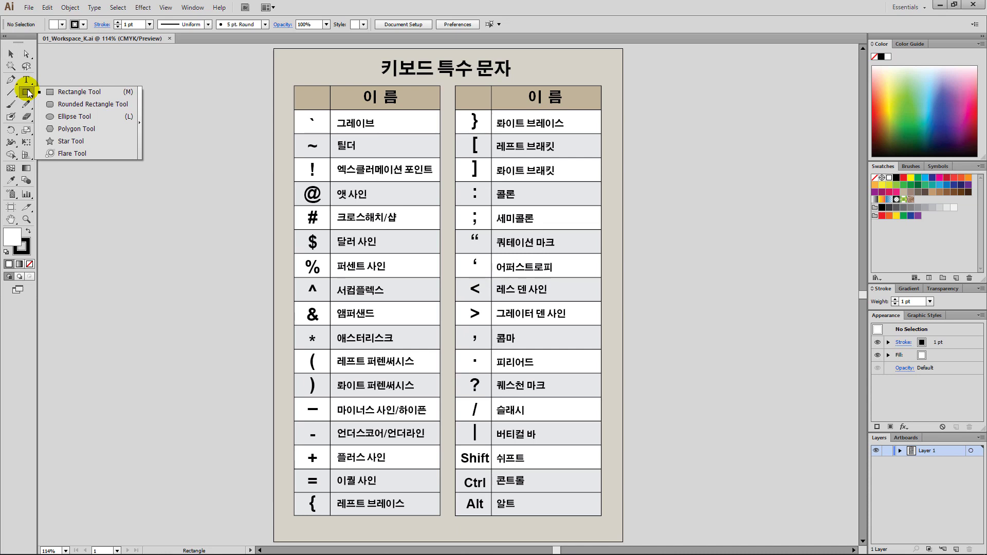
{"action": "left_click", "coordinate": [100, 118]}
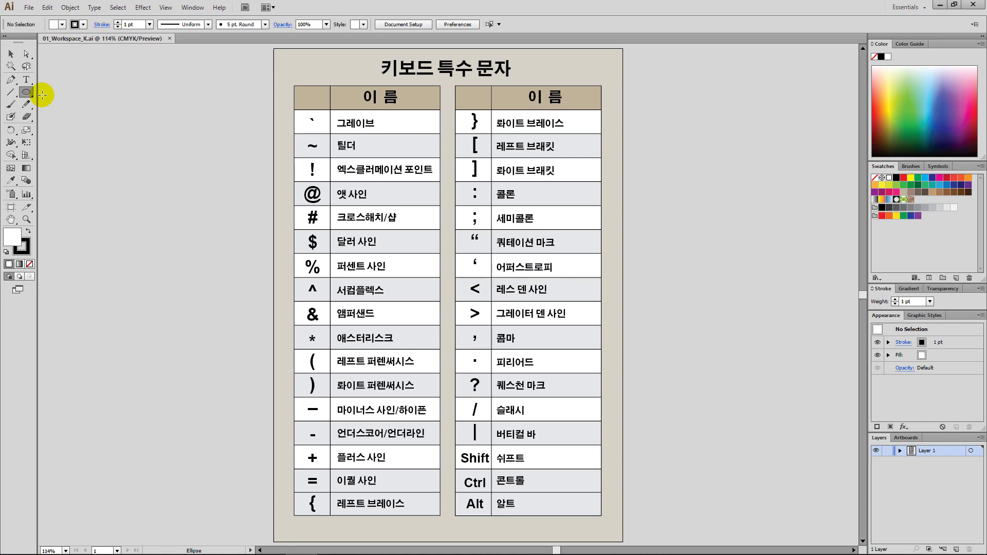
Tear off the shape tools as a floating panel and try its Rectangle, Rounded Rectangle and Ellipse tools
{"action": "left_click", "coordinate": [26, 94]}
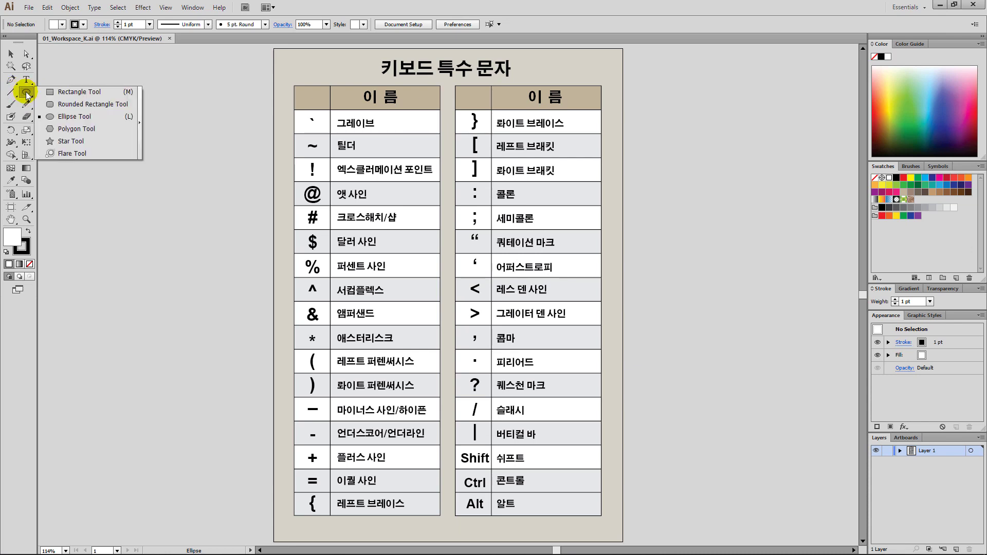
{"action": "left_click", "coordinate": [140, 101]}
{"action": "left_click_drag", "start_coordinate": [95, 100], "coordinate": [164, 160]}
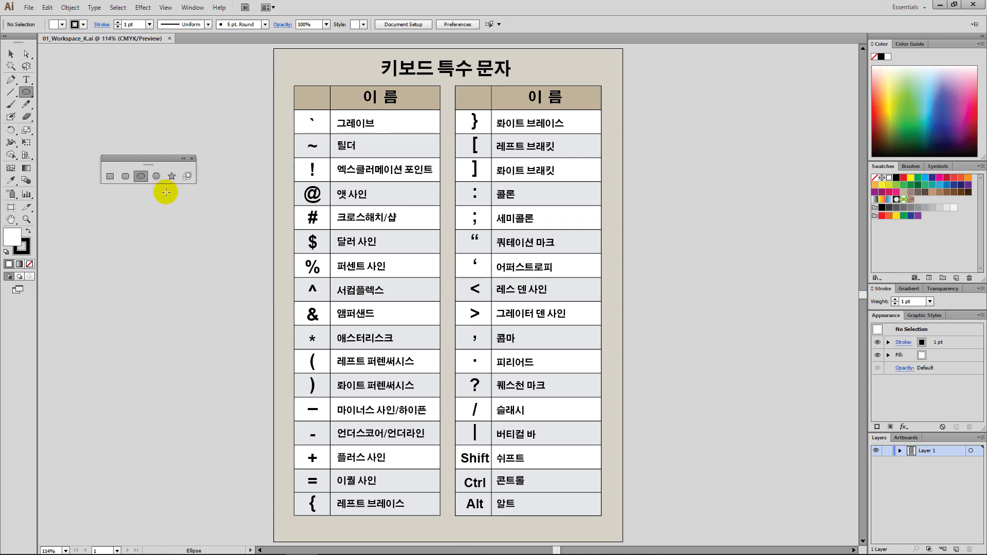
{"action": "left_click", "coordinate": [114, 177]}
{"action": "left_click", "coordinate": [130, 175]}
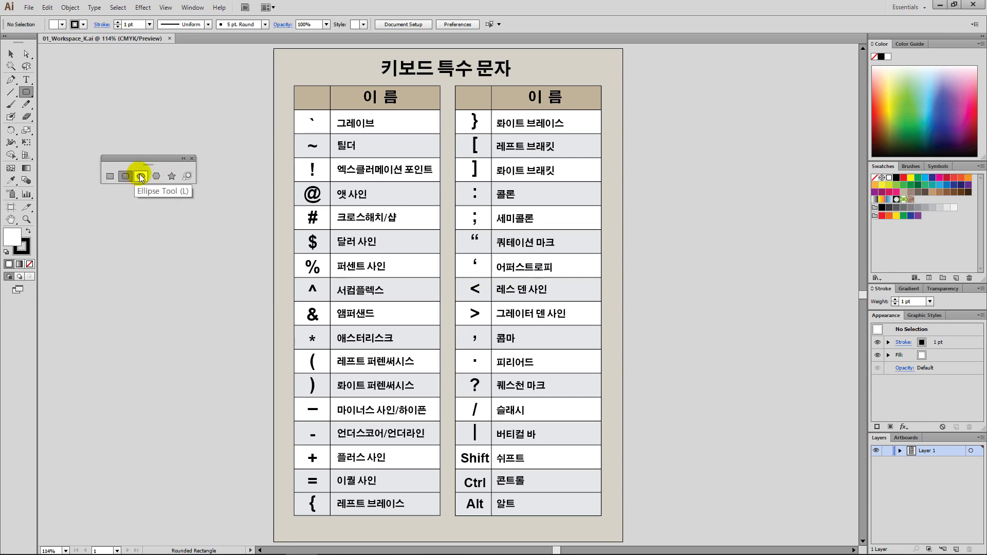
{"action": "left_click", "coordinate": [142, 177]}
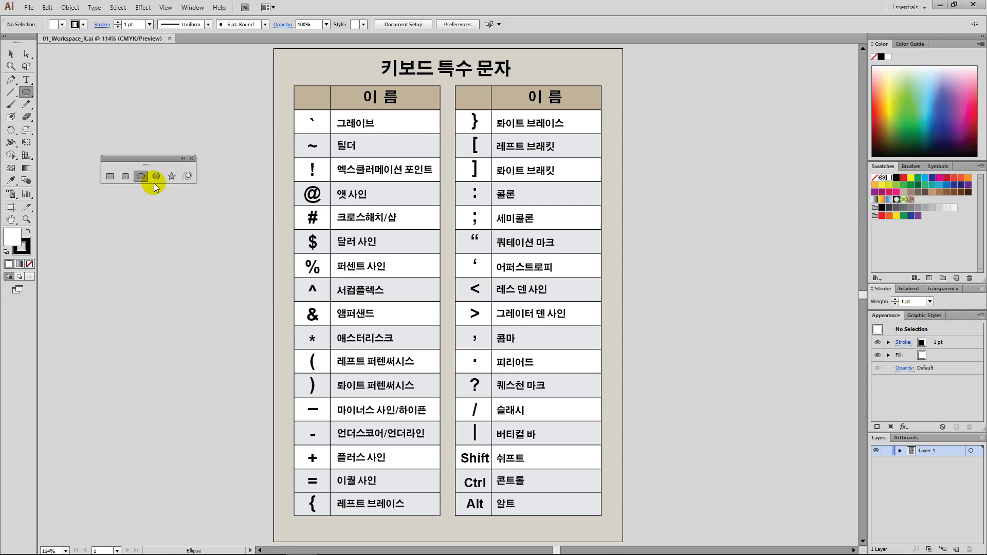
Close the floating shape tools panel and activate the Selection tool
{"action": "left_click", "coordinate": [192, 159]}
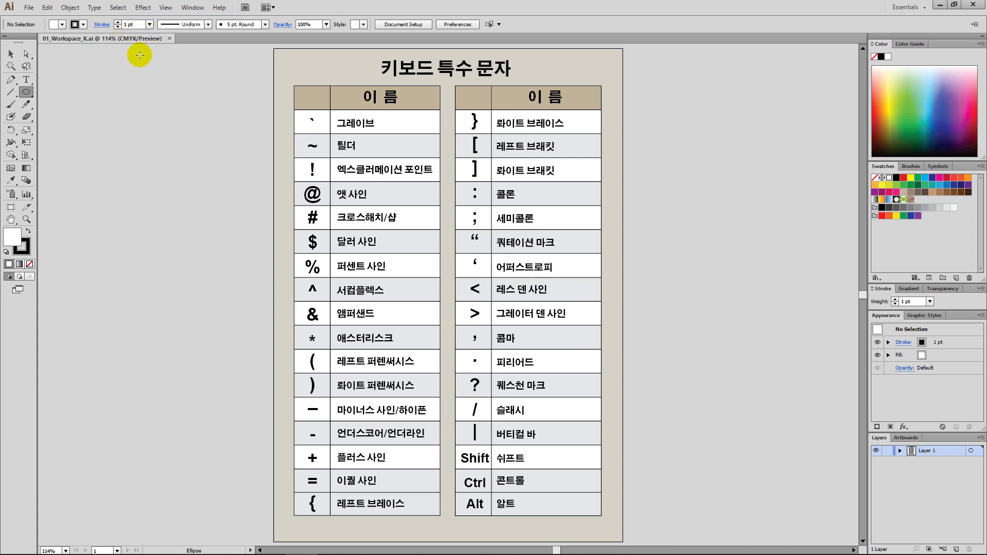
{"action": "key", "text": "v"}
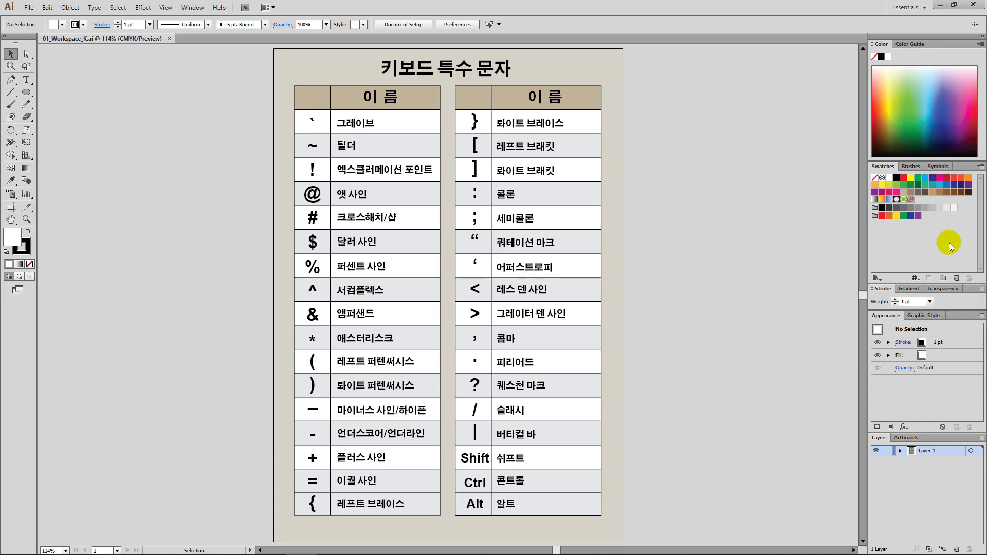
In the Essentials workspace, open the Character panel and dock it between the Swatches and Stroke panels
{"action": "left_click", "coordinate": [906, 7]}
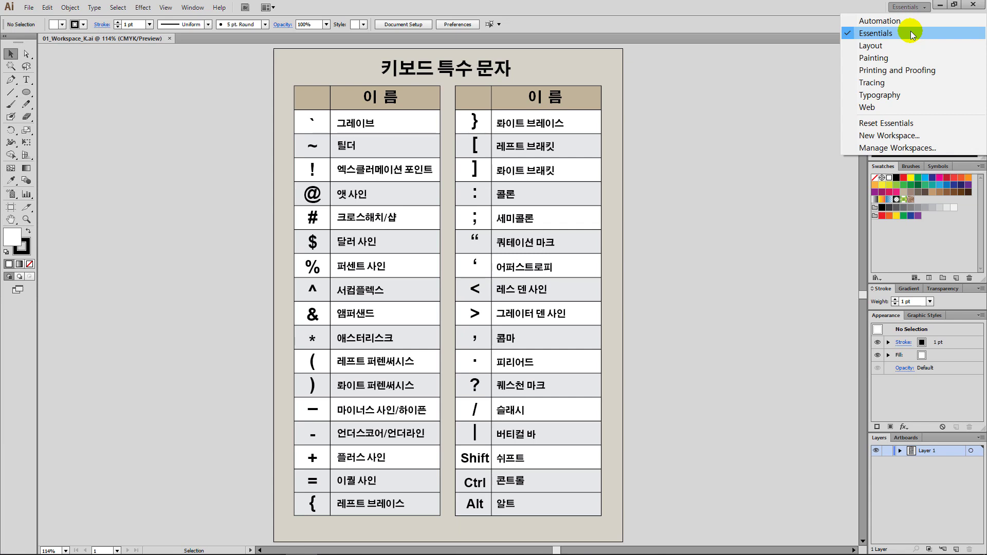
{"action": "left_click", "coordinate": [909, 32]}
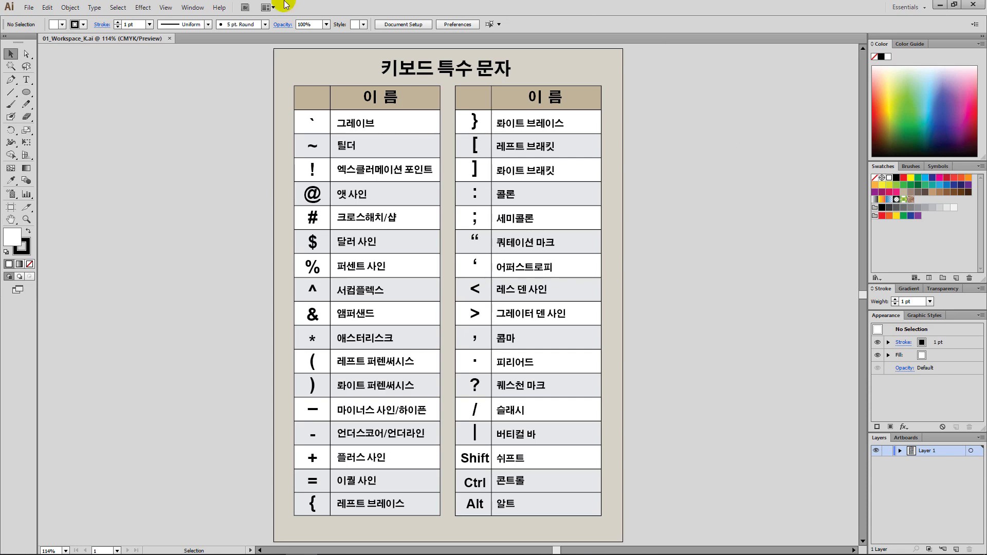
{"action": "left_click", "coordinate": [192, 8]}
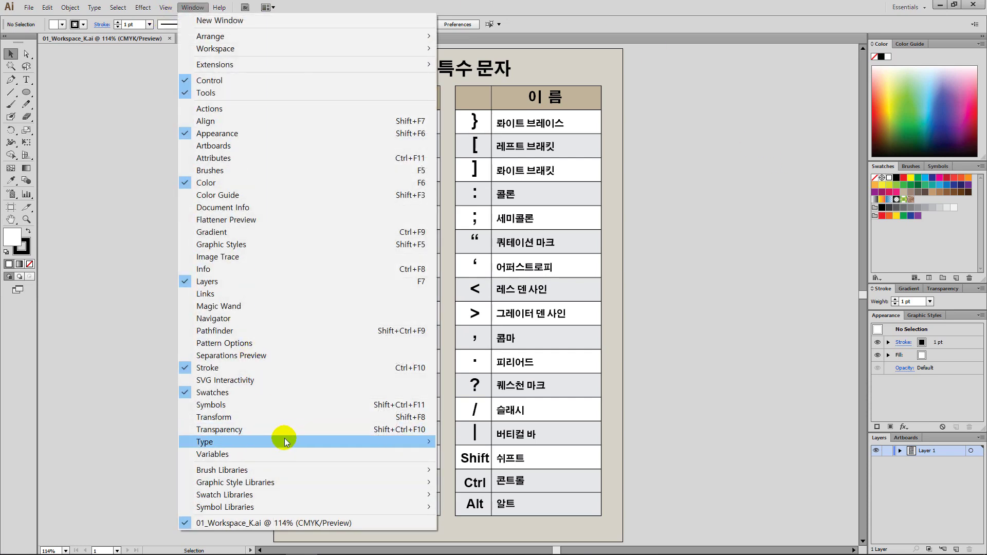
{"action": "mouse_move", "coordinate": [284, 440]}
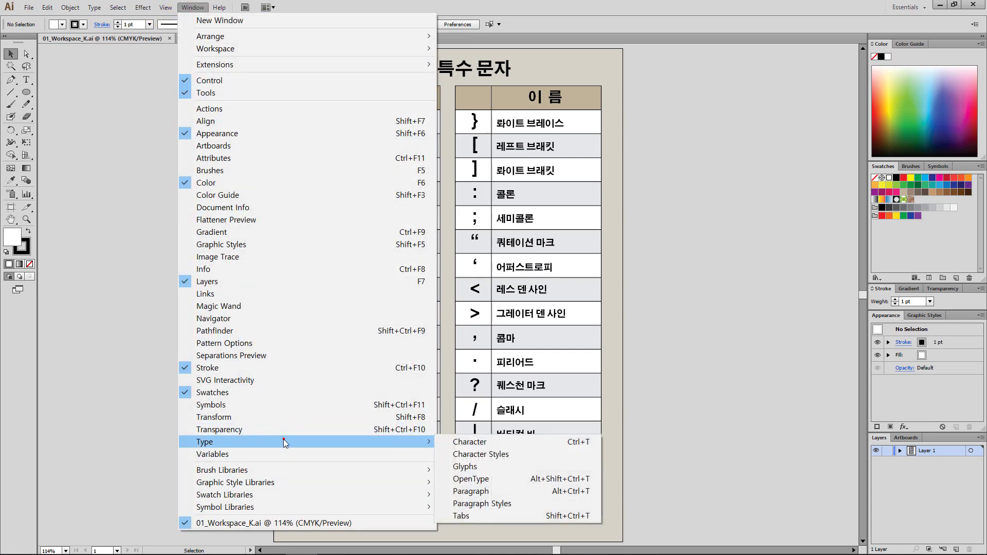
{"action": "left_click", "coordinate": [546, 444]}
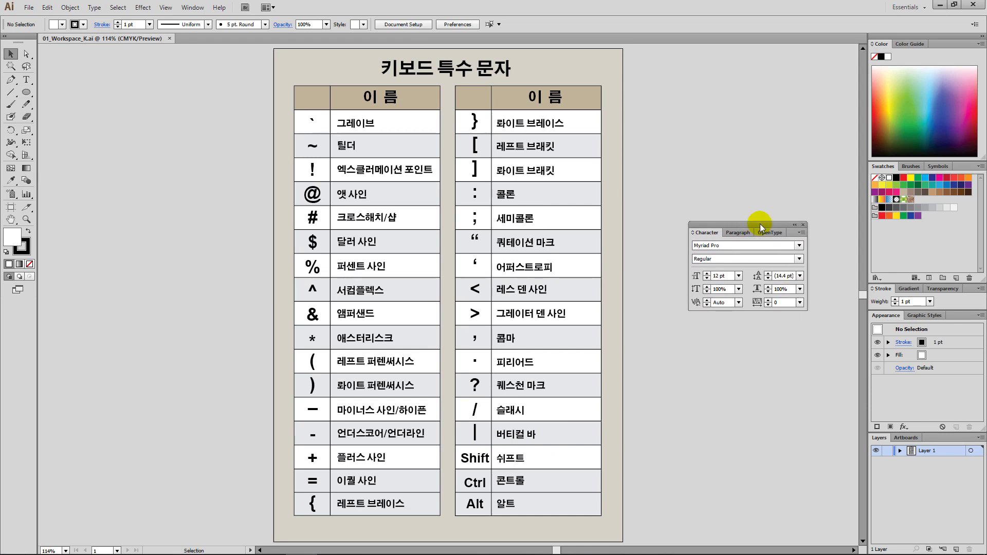
{"action": "mouse_move", "coordinate": [760, 223]}
{"action": "left_mouse_down"}
{"action": "mouse_move", "coordinate": [826, 242]}
{"action": "mouse_move", "coordinate": [887, 276]}
{"action": "left_mouse_up"}
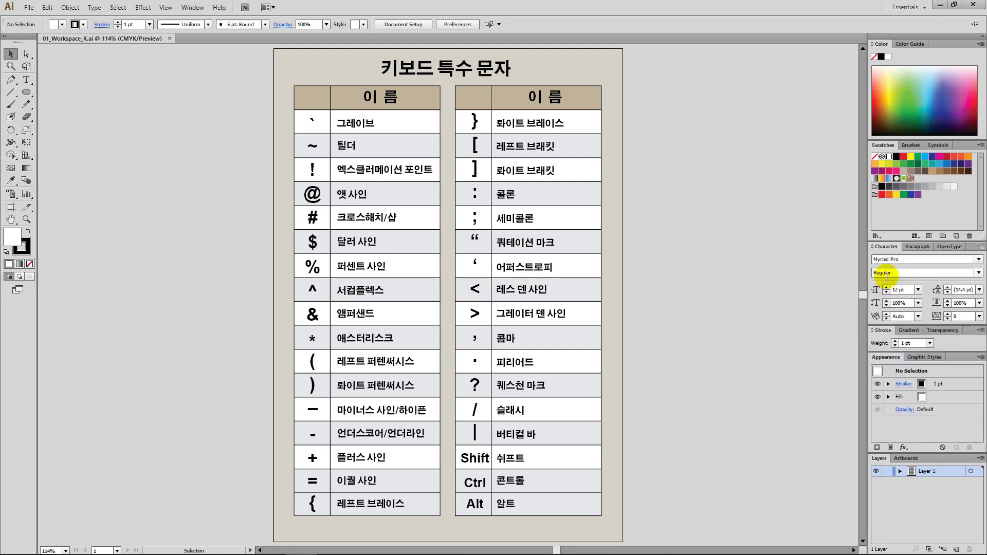
Expand the docked Character panel to its full options and collapse it to its title tabs
{"action": "double_click", "coordinate": [892, 248]}
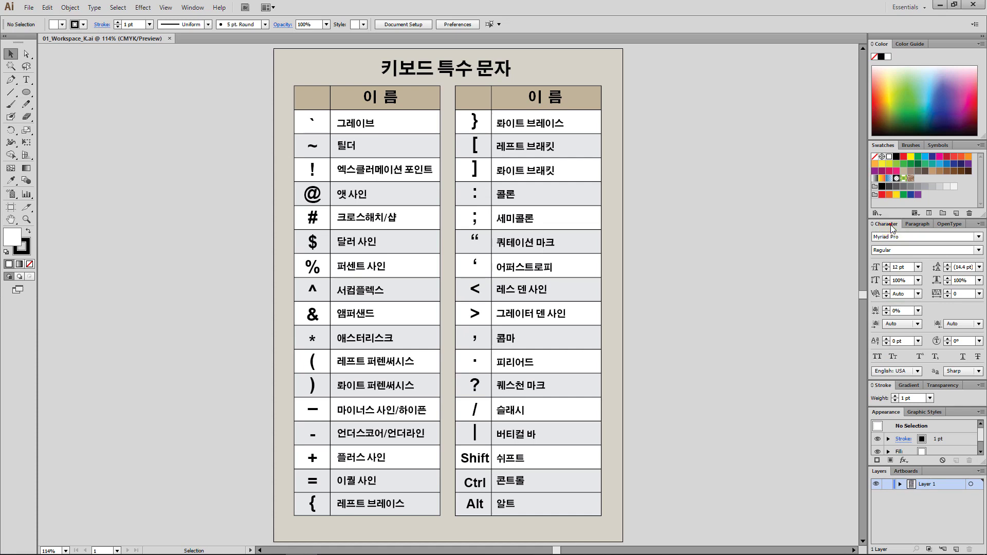
{"action": "double_click", "coordinate": [891, 226]}
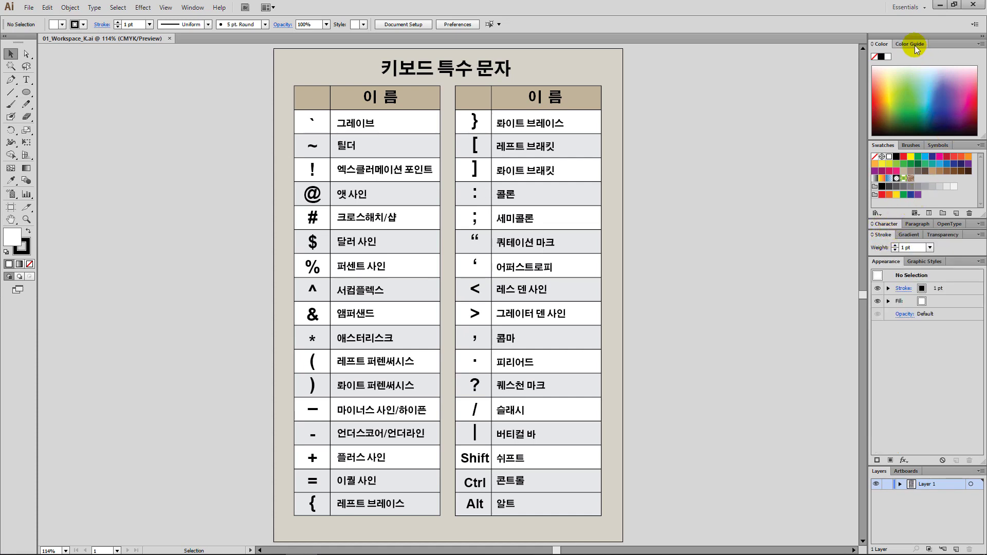
Detach and close the Color Guide panel, and move the Layers panel group above the Appearance panel group
{"action": "left_click_drag", "start_coordinate": [912, 44], "coordinate": [685, 203]}
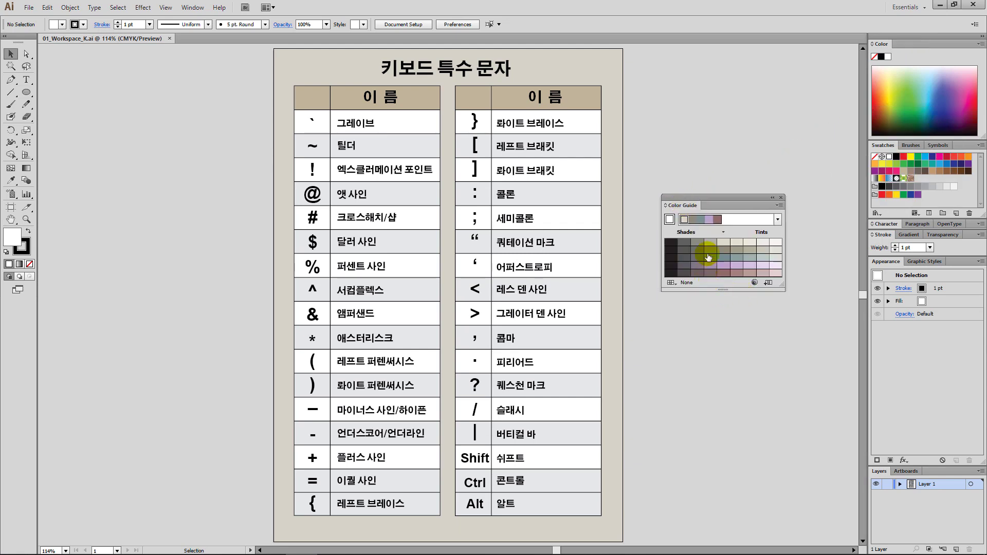
{"action": "left_click", "coordinate": [780, 198]}
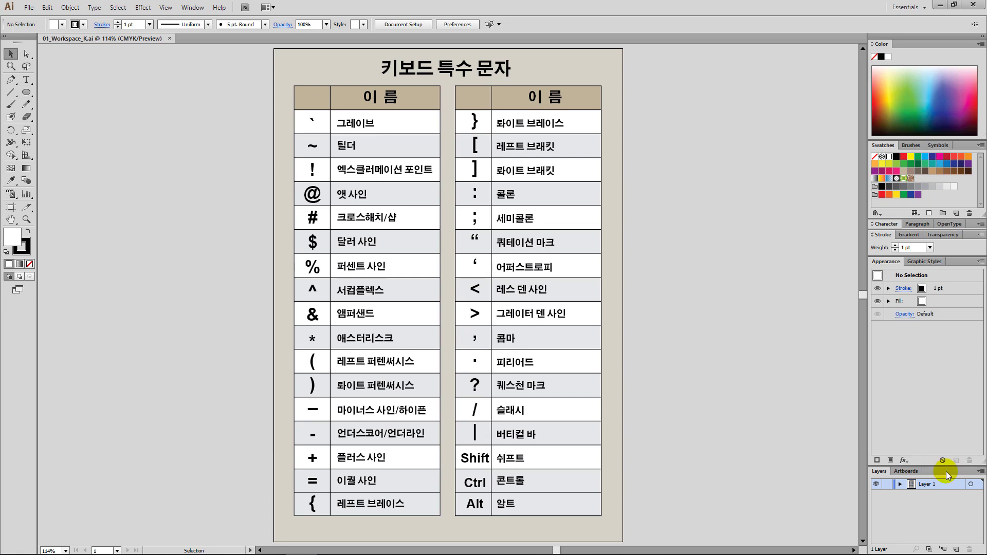
{"action": "left_click_drag", "start_coordinate": [945, 471], "coordinate": [942, 258]}
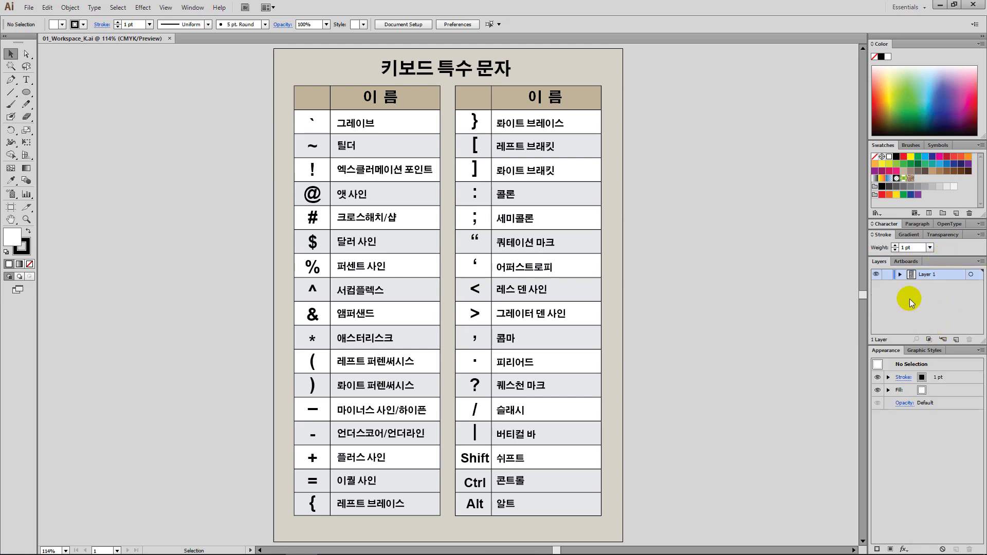
Collapse the Appearance panel group to its title tabs and expand the Stroke panel to its full options
{"action": "double_click", "coordinate": [886, 350]}
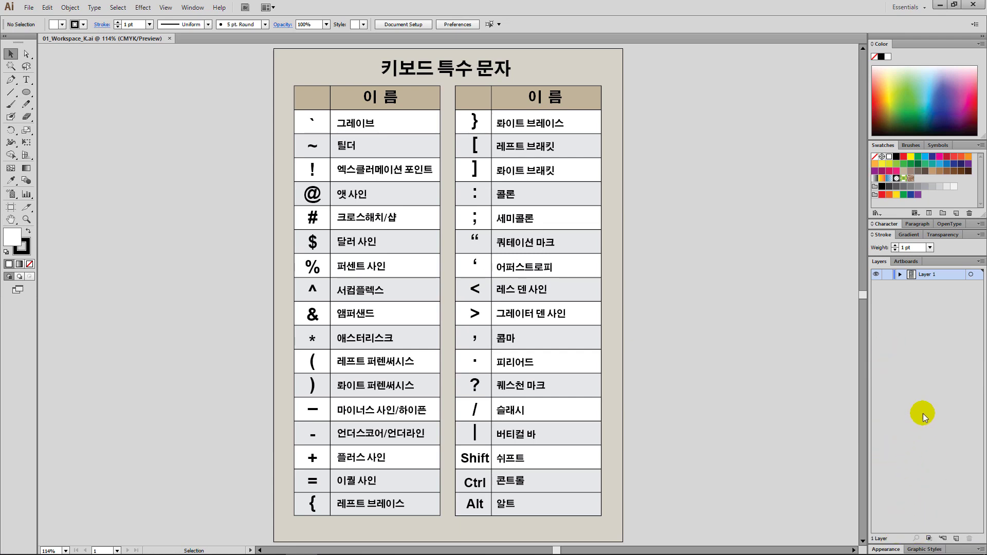
{"action": "double_click", "coordinate": [885, 236]}
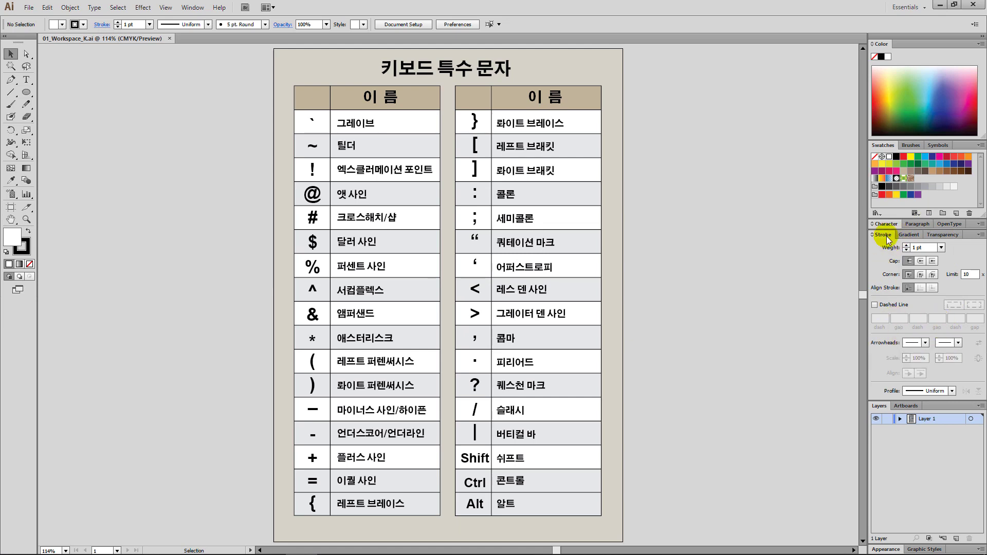
Switch the Color panel to its full view with CMYK sliders and shorten the Swatches panel
{"action": "left_click", "coordinate": [883, 44]}
{"action": "left_click", "coordinate": [883, 45]}
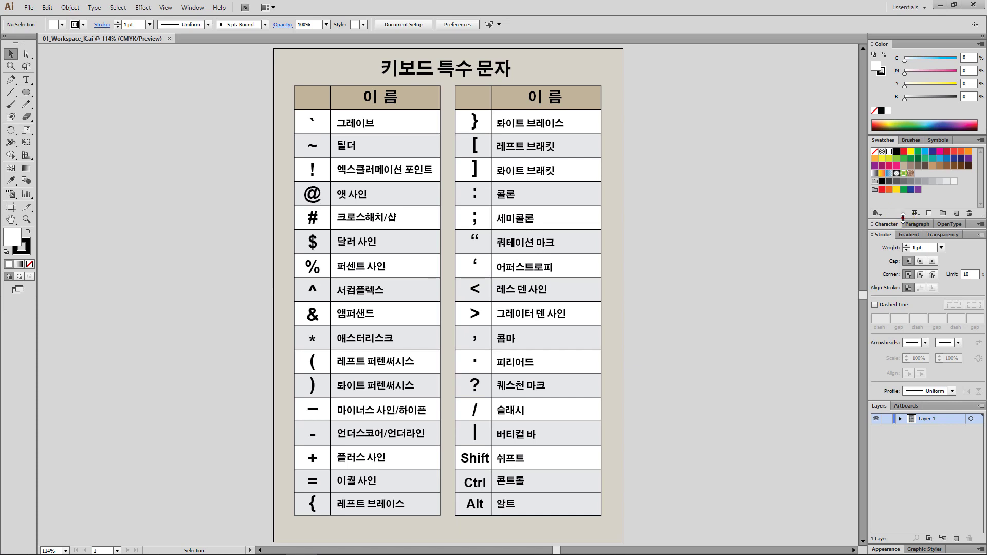
{"action": "mouse_move", "coordinate": [902, 217]}
{"action": "left_mouse_down"}
{"action": "mouse_move", "coordinate": [902, 241]}
{"action": "mouse_move", "coordinate": [906, 195]}
{"action": "left_mouse_up"}
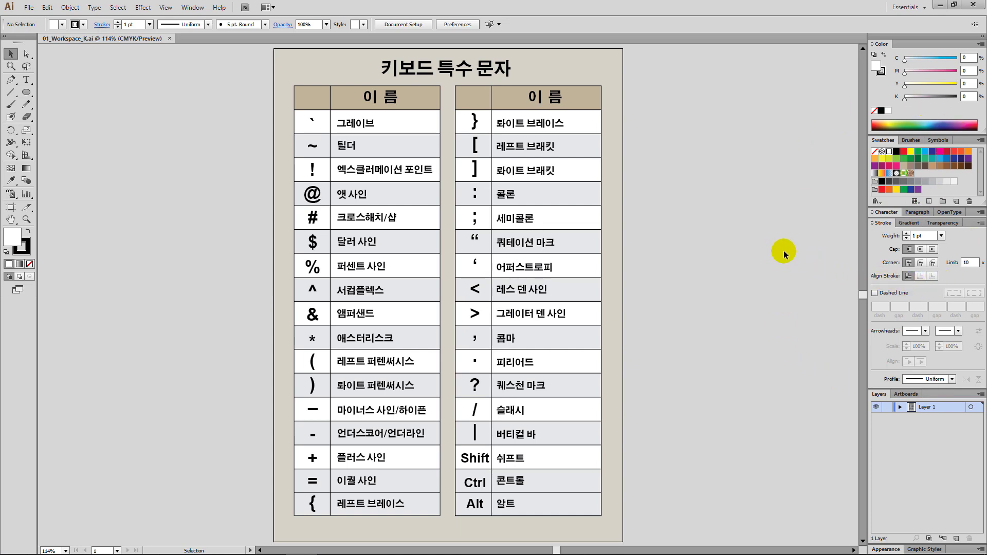
Save the current panel arrangement as a new workspace named My WS and choose it from the workspace list
{"action": "left_click", "coordinate": [907, 7]}
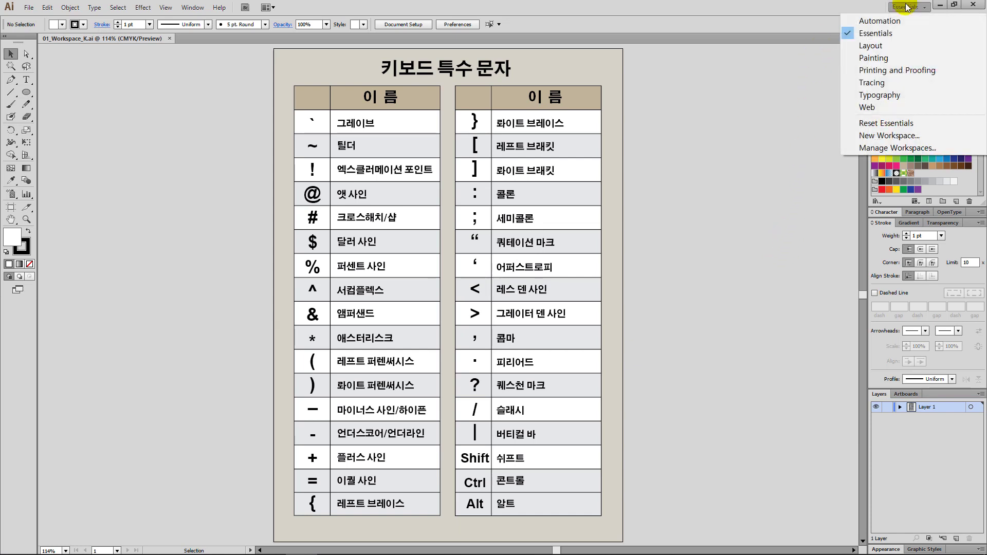
{"action": "left_click", "coordinate": [943, 135]}
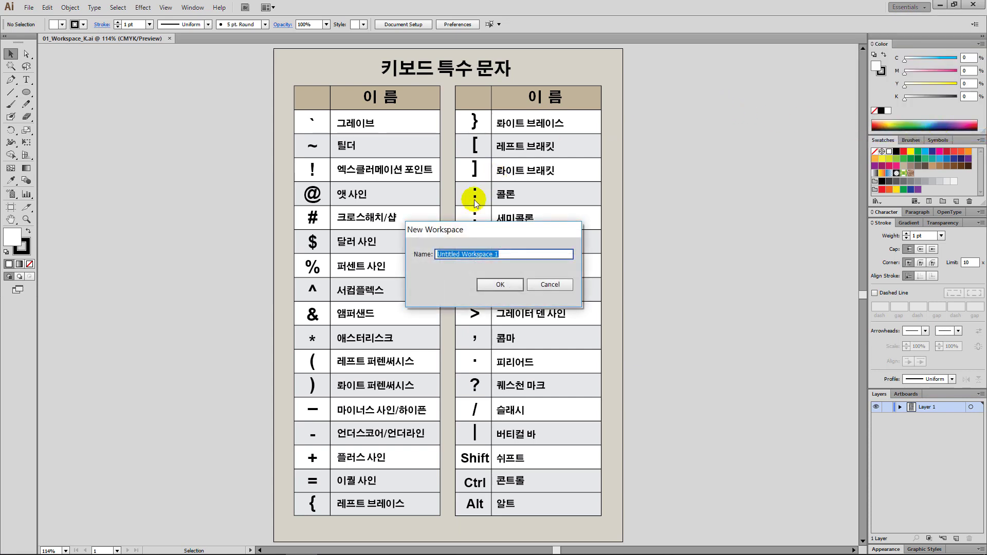
{"action": "left_click_drag", "start_coordinate": [471, 231], "coordinate": [706, 251]}
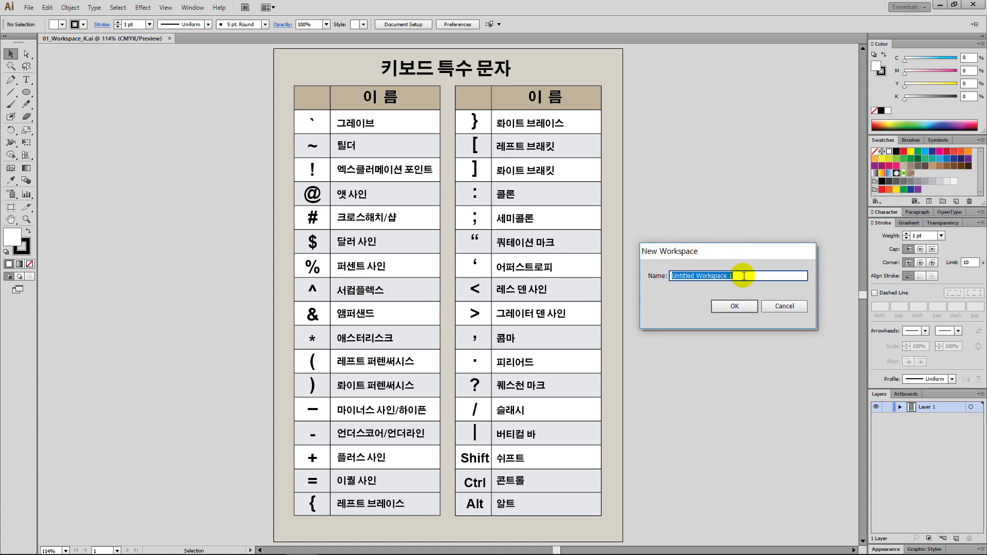
{"action": "type", "text": "My "}
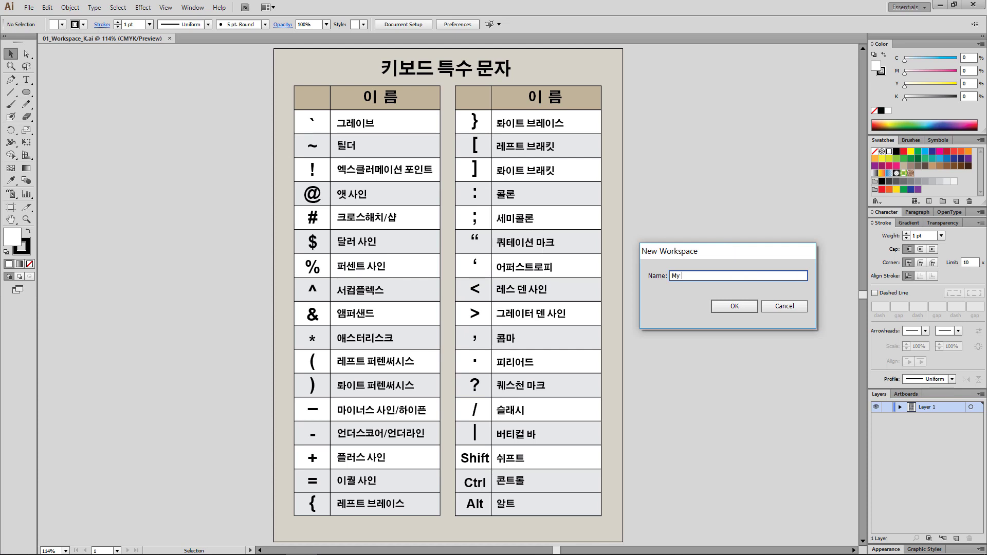
{"action": "type", "text": "WS"}
{"action": "left_click", "coordinate": [725, 306]}
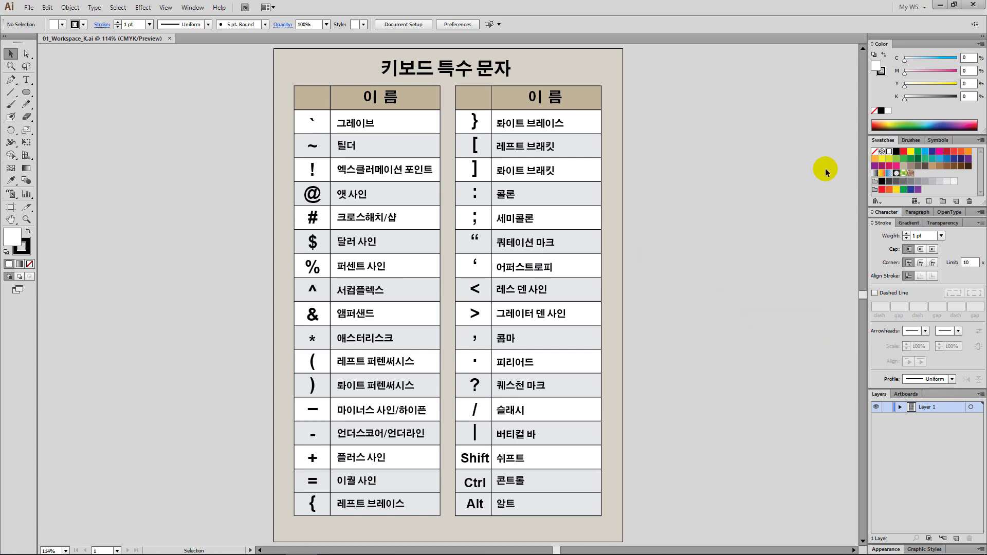
{"action": "left_click", "coordinate": [913, 7]}
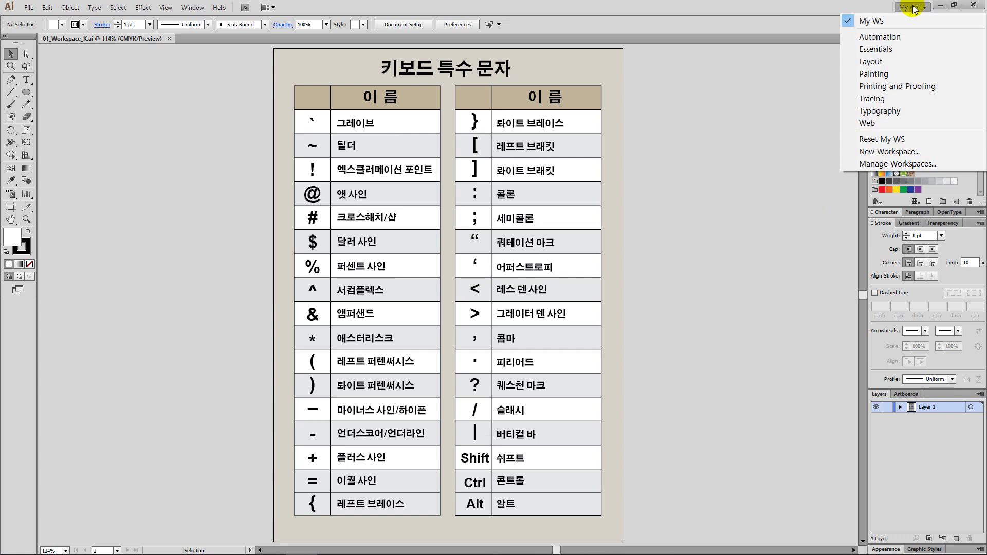
{"action": "left_click", "coordinate": [887, 23]}
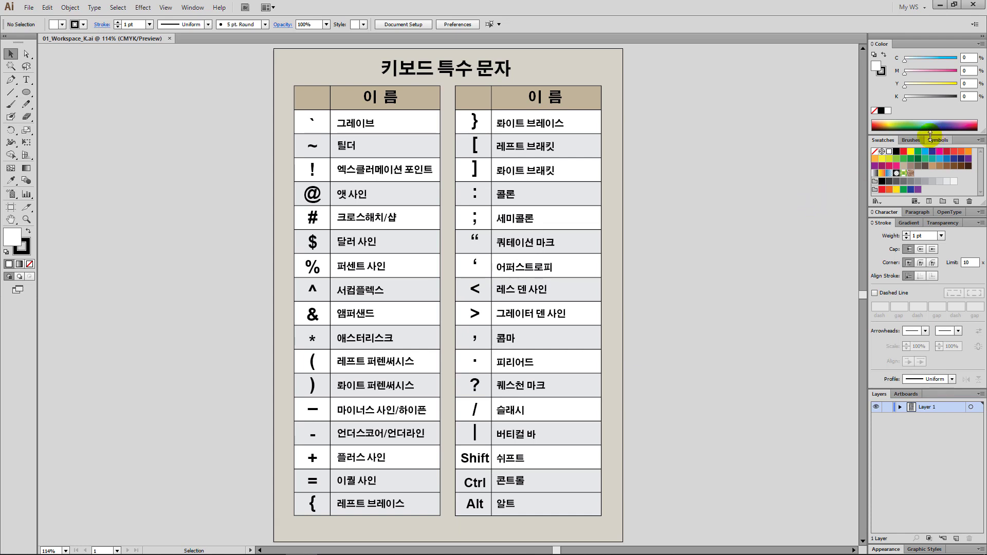
Detach and close the Color panel and the Stroke panel group
{"action": "left_click_drag", "start_coordinate": [885, 46], "coordinate": [729, 124]}
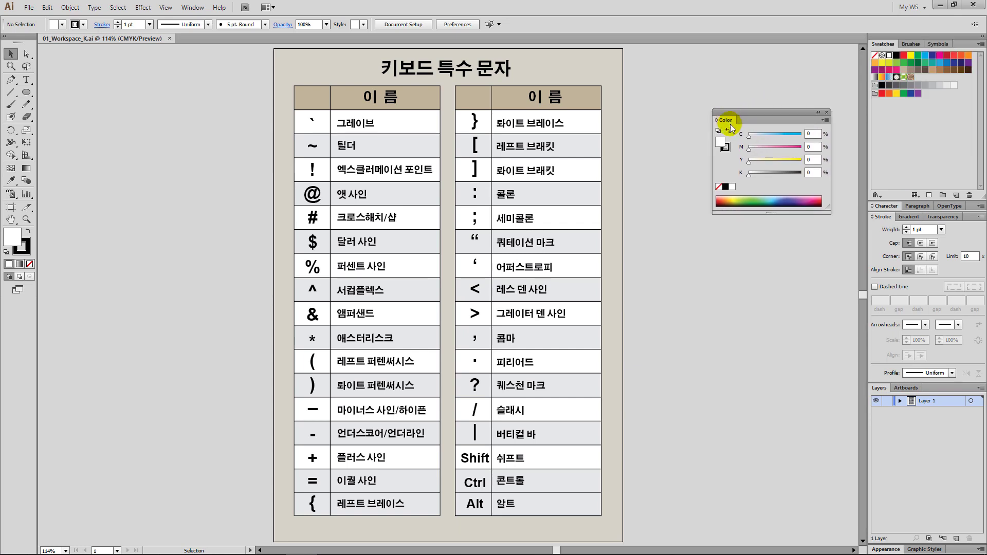
{"action": "left_click", "coordinate": [826, 112]}
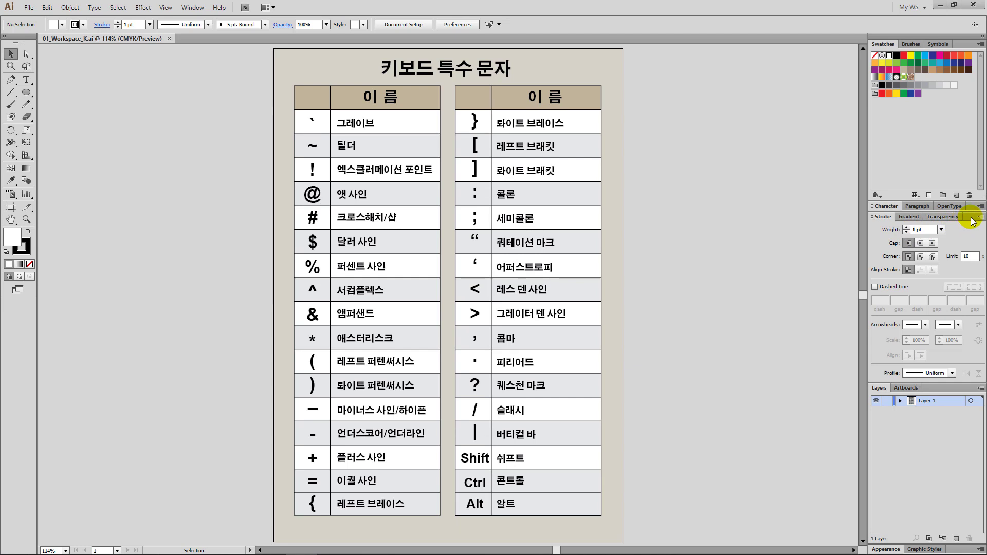
{"action": "mouse_move", "coordinate": [971, 219]}
{"action": "left_mouse_down"}
{"action": "mouse_move", "coordinate": [918, 234]}
{"action": "mouse_move", "coordinate": [760, 236]}
{"action": "mouse_move", "coordinate": [774, 236]}
{"action": "left_mouse_up"}
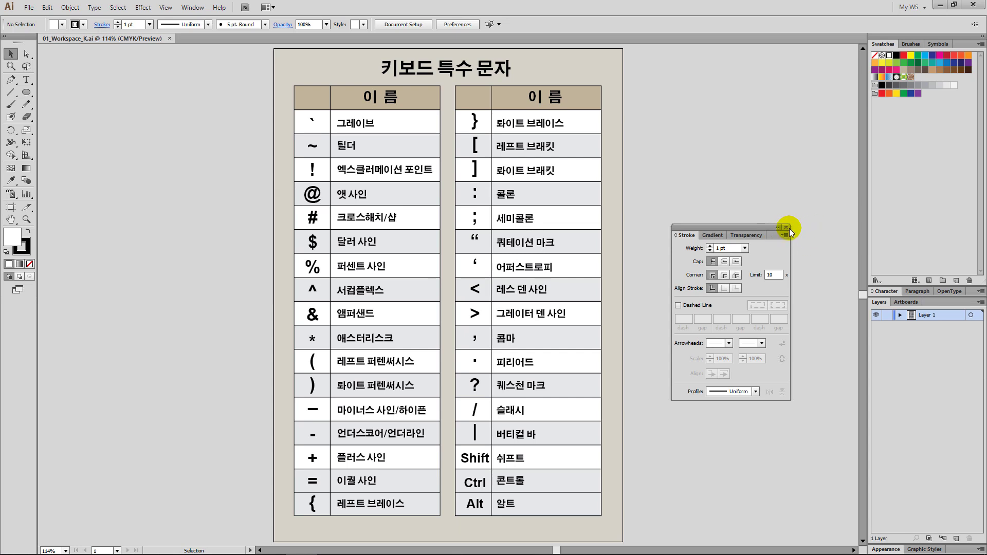
{"action": "left_click", "coordinate": [787, 228]}
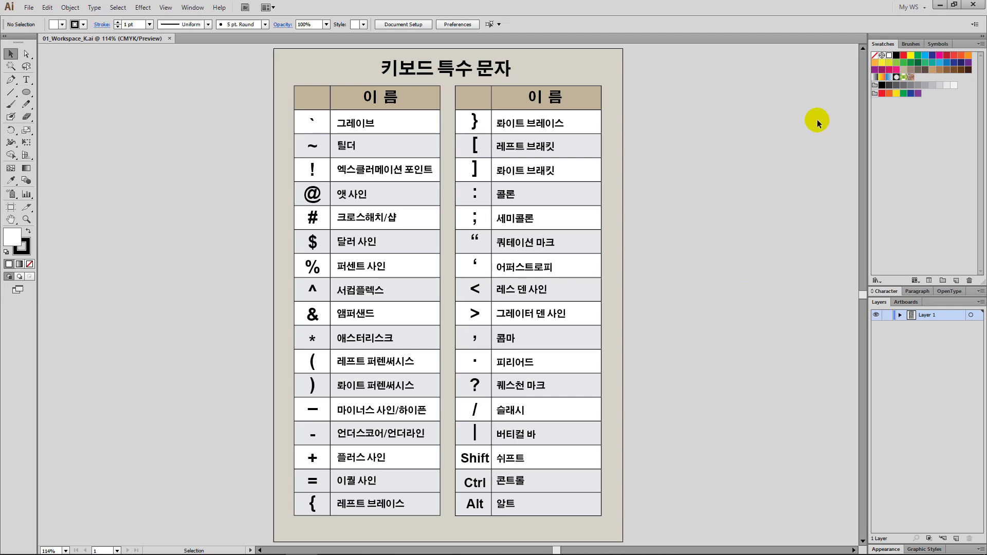
Reset the My WS workspace to its saved panel arrangement
{"action": "left_click", "coordinate": [909, 7]}
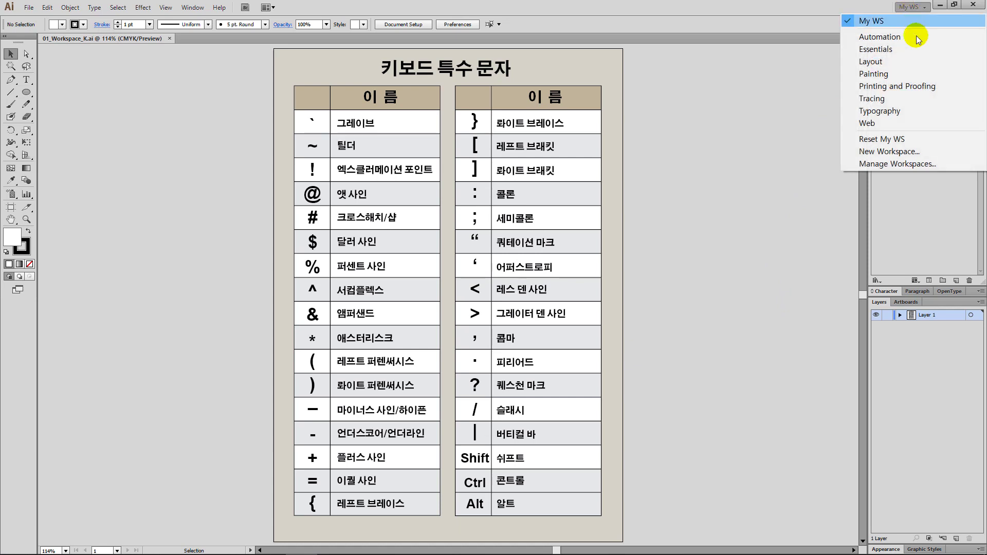
{"action": "left_click", "coordinate": [931, 139]}
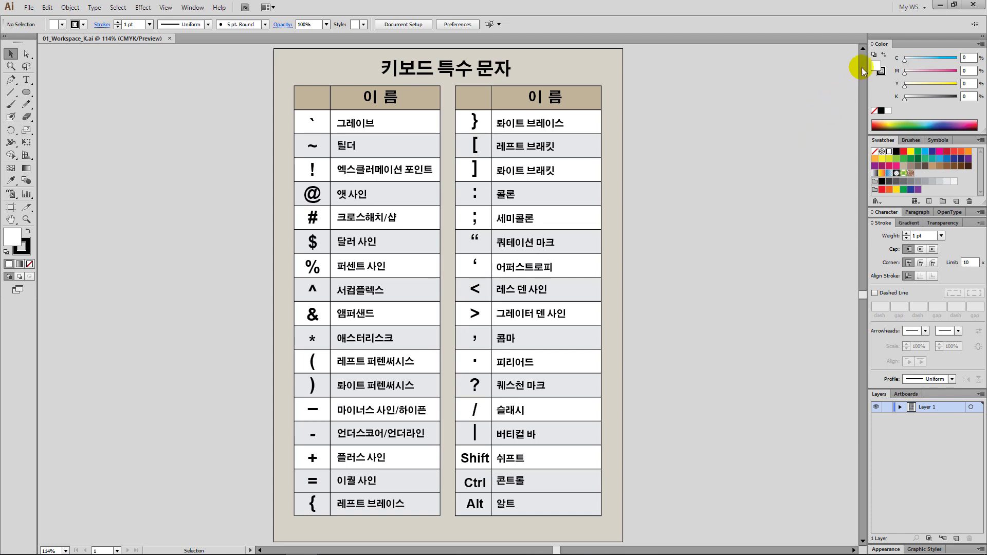
Delete the My WS workspace through Manage Workspaces and check the workspace list
{"action": "left_click", "coordinate": [910, 7]}
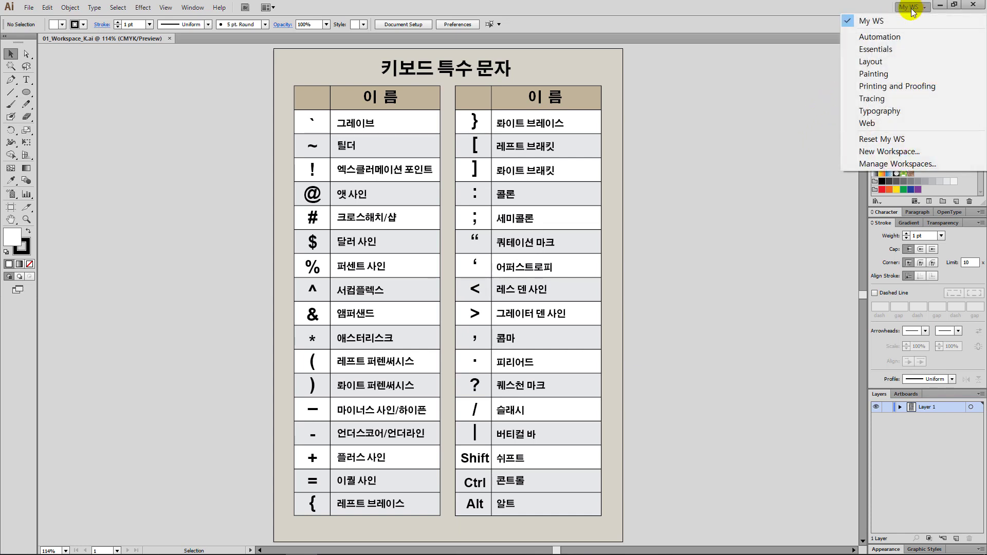
{"action": "left_click", "coordinate": [935, 164]}
{"action": "left_click_drag", "start_coordinate": [849, 209], "coordinate": [758, 159]}
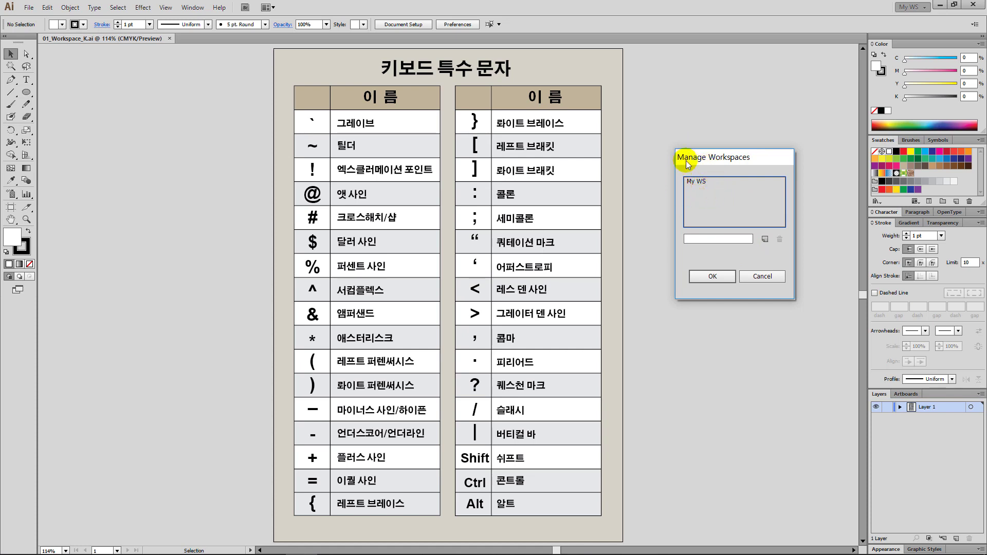
{"action": "left_click", "coordinate": [708, 191]}
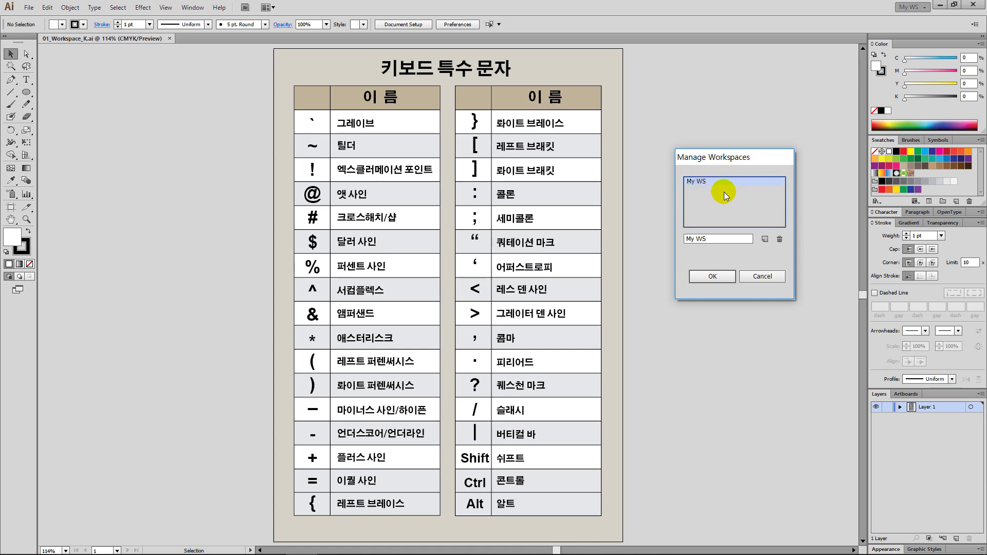
{"action": "left_click", "coordinate": [779, 240]}
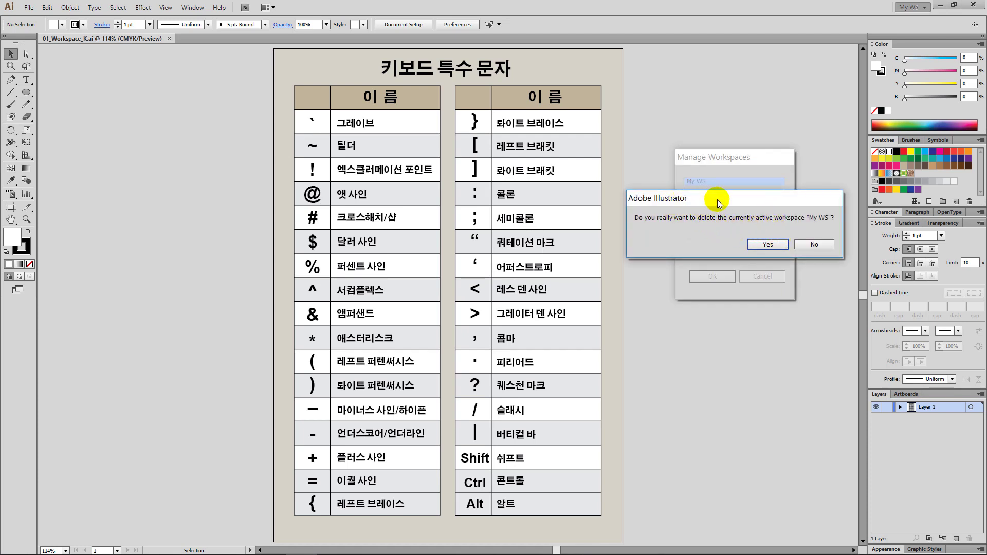
{"action": "left_click", "coordinate": [776, 245]}
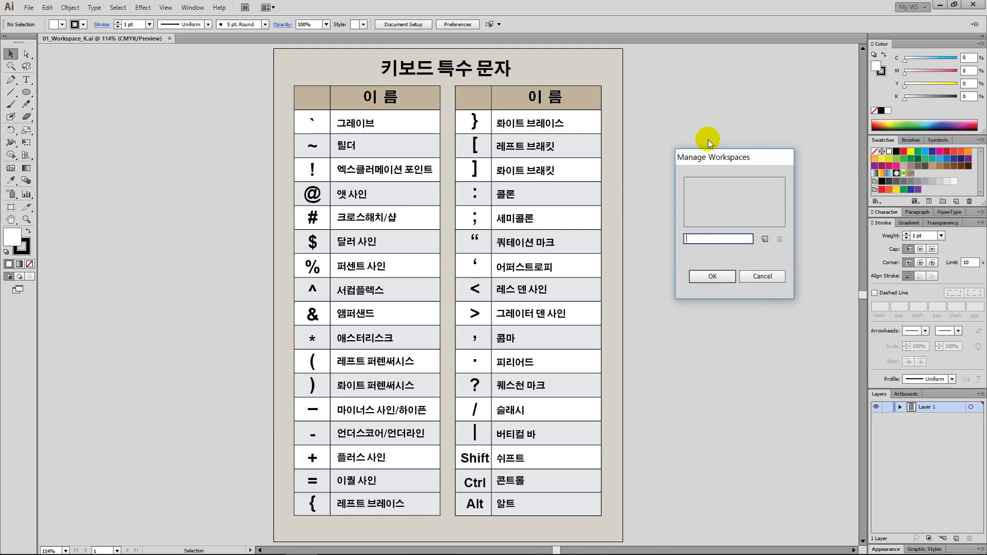
{"action": "left_click", "coordinate": [712, 276]}
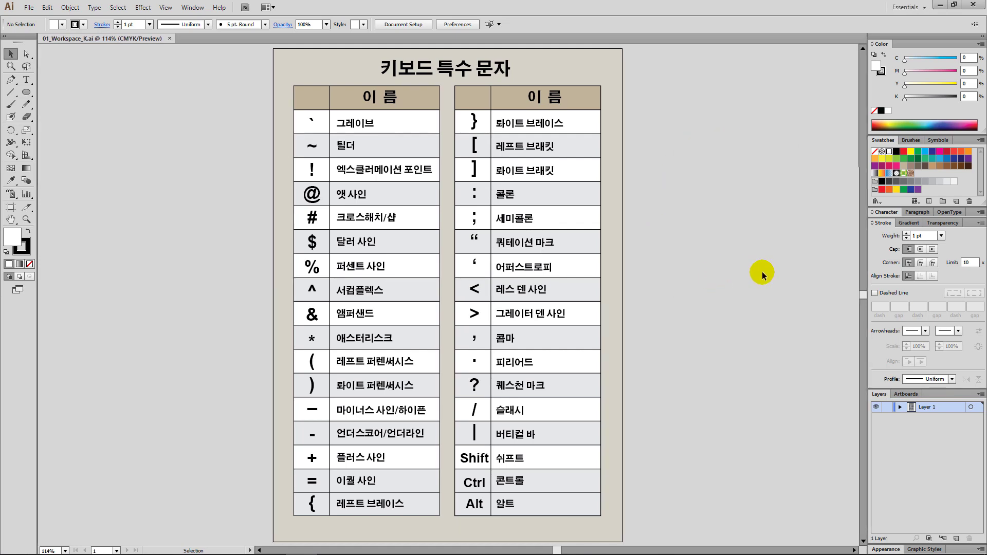
{"action": "left_click", "coordinate": [912, 10]}
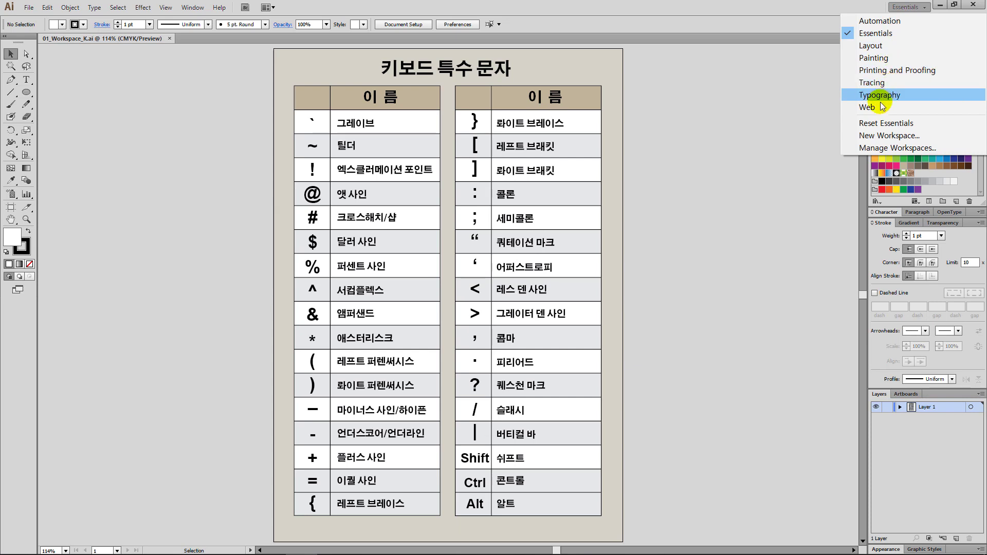
{"action": "left_click", "coordinate": [813, 10]}
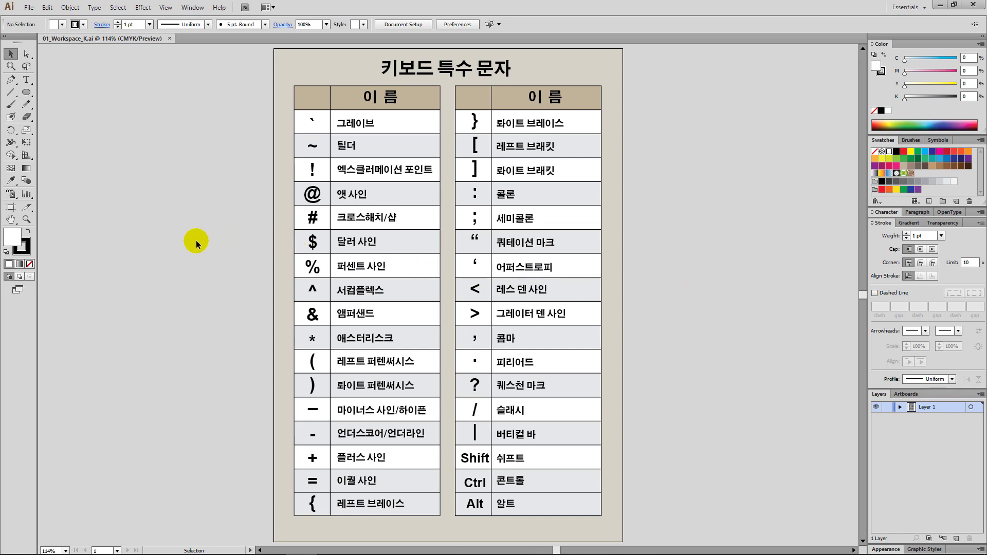
Magnify the quotation mark area of the second table to 400% with the Zoom tool
{"action": "left_click", "coordinate": [27, 220]}
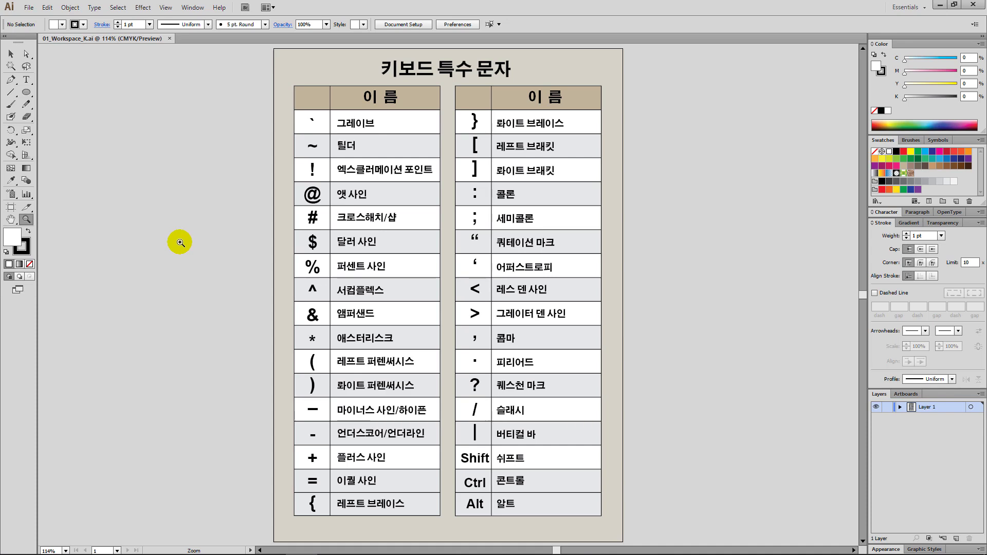
{"action": "left_click", "coordinate": [465, 265]}
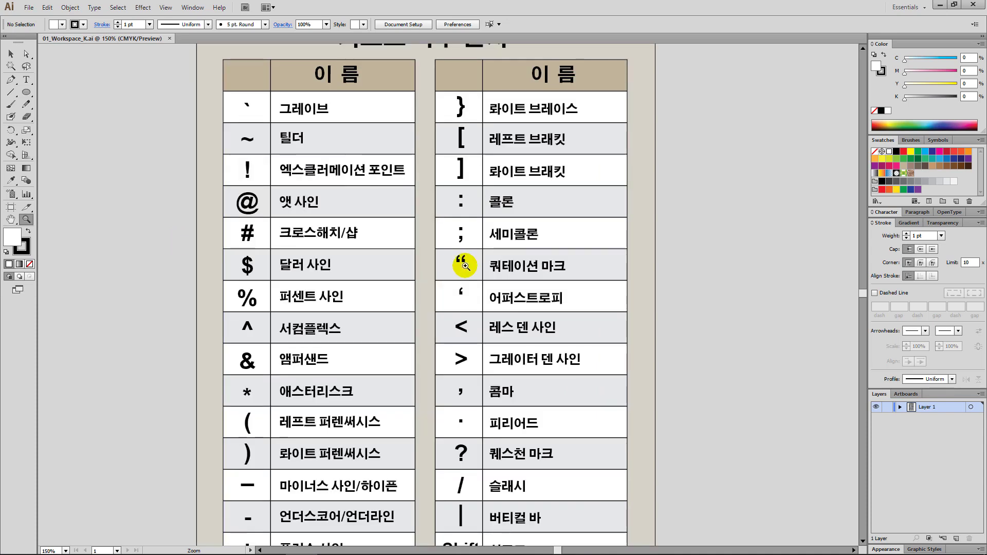
{"action": "left_click", "coordinate": [465, 265]}
{"action": "left_click", "coordinate": [465, 266]}
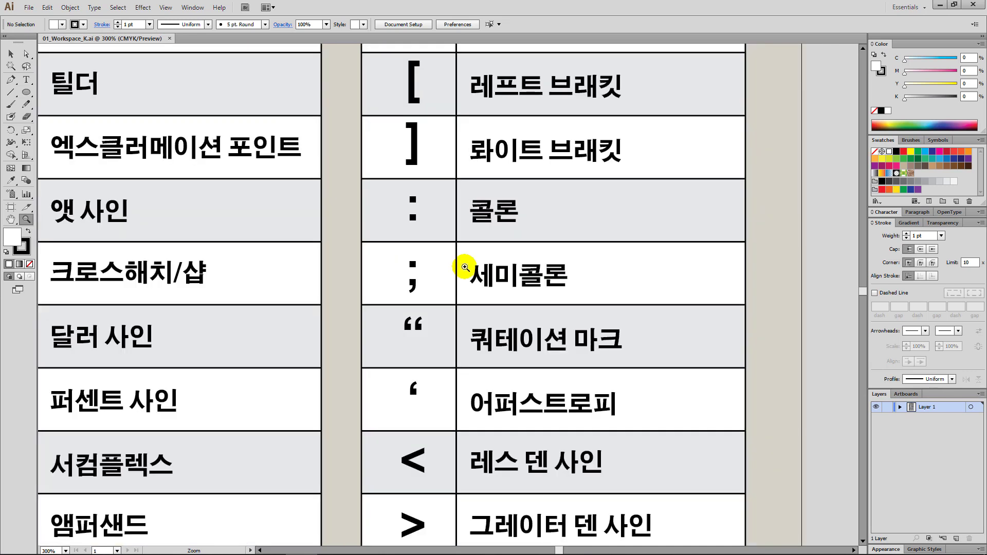
{"action": "left_click", "coordinate": [465, 267]}
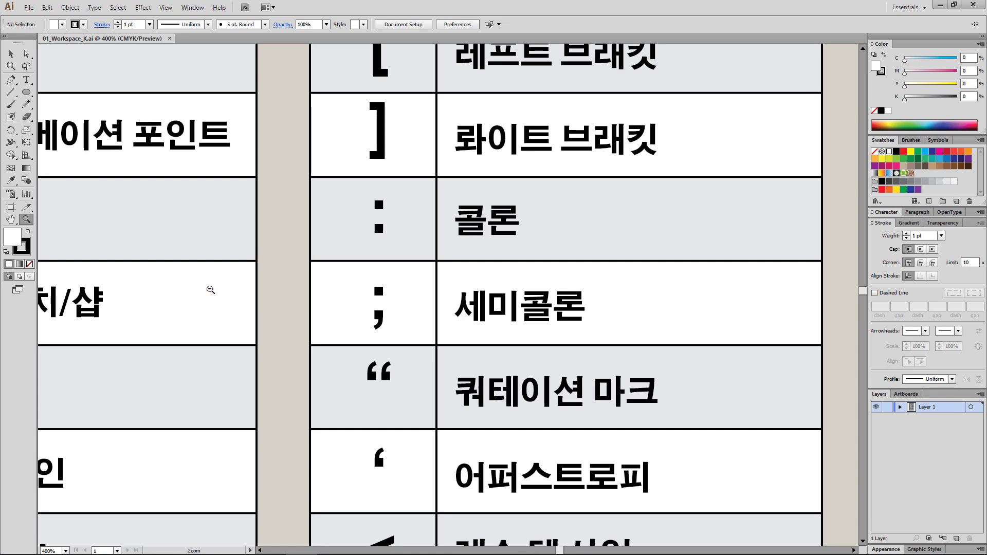
Zoom the document back out to 100% with the Zoom tool
{"action": "left_click", "coordinate": [209, 289], "text": "alt"}
{"action": "left_click", "coordinate": [210, 289], "text": "alt"}
{"action": "left_click", "coordinate": [210, 289], "text": "alt"}
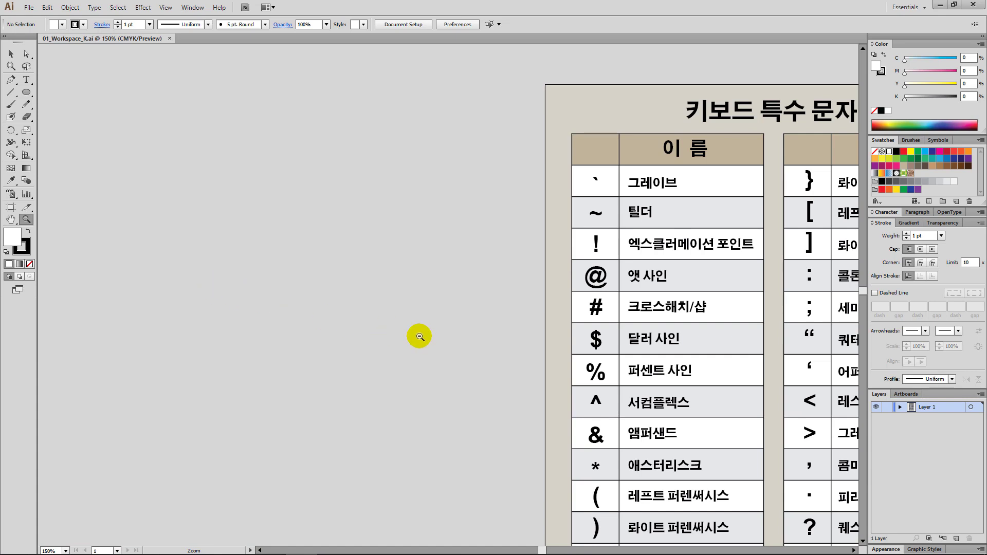
{"action": "left_click", "coordinate": [525, 359], "text": "alt"}
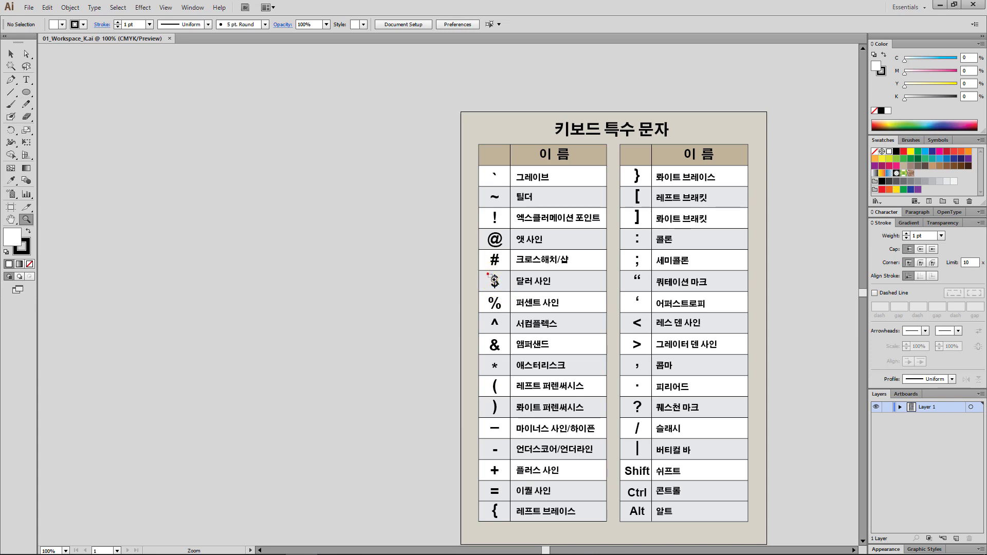
Magnify the dollar sign by framing it with the Zoom tool, and zoom in further to 4800%
{"action": "left_click_drag", "start_coordinate": [483, 272], "coordinate": [502, 290]}
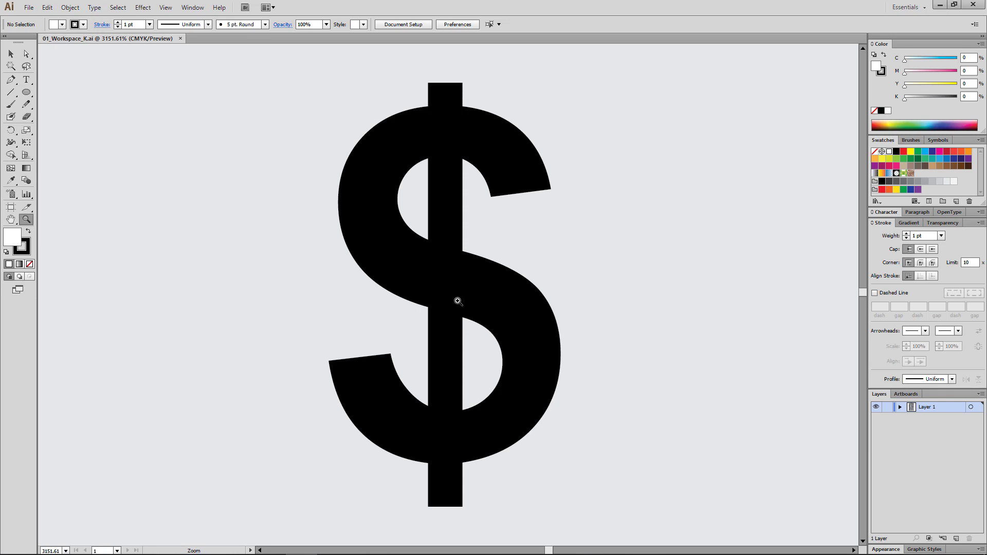
{"action": "left_click", "coordinate": [166, 6]}
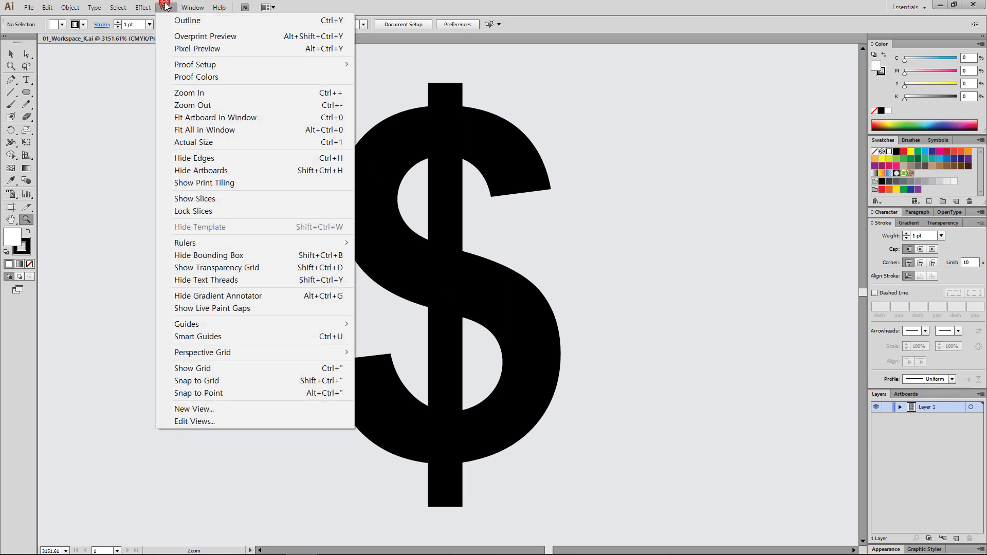
{"action": "left_click", "coordinate": [241, 94]}
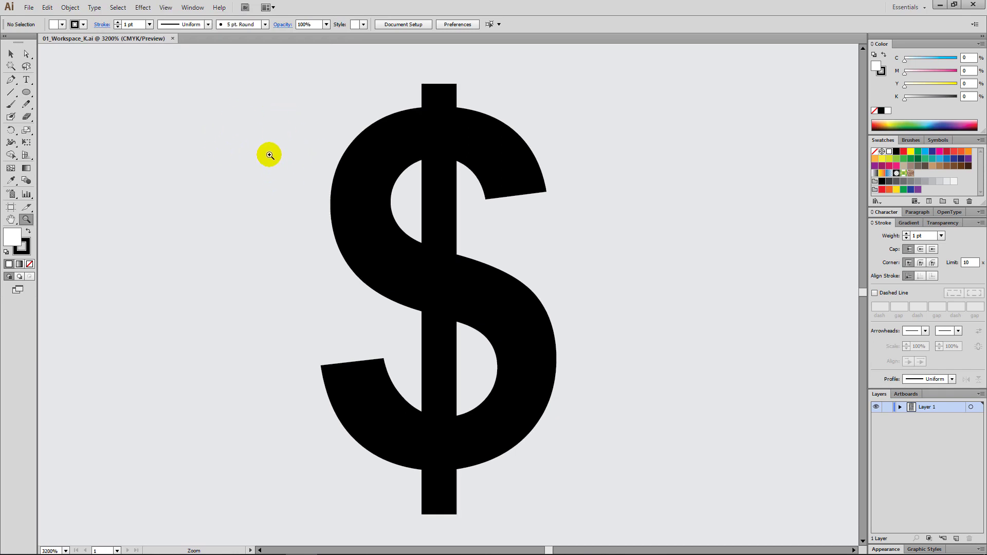
{"action": "key", "text": "ctrl+plus"}
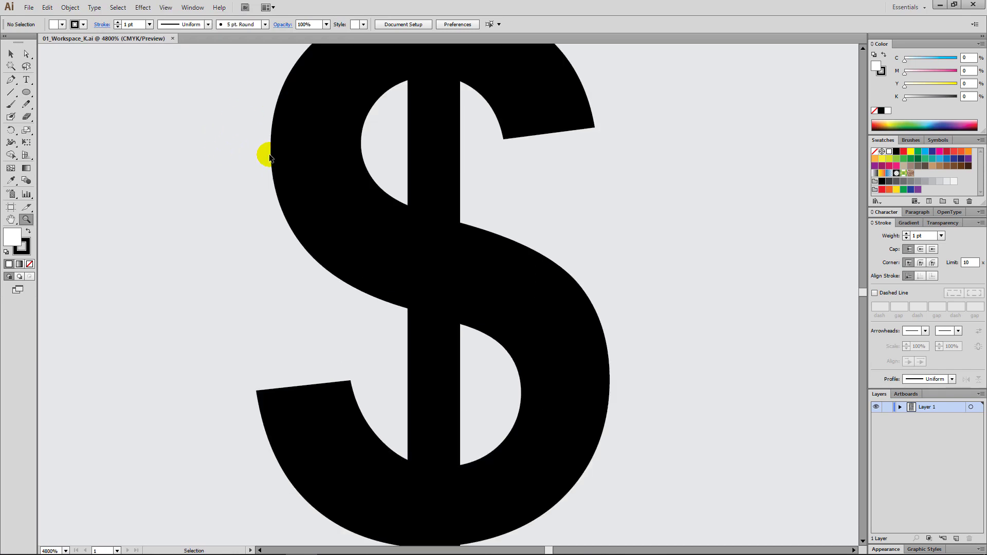
Zoom in on the dollar sign to 6400%, and zoom the document back out in increments to 600%
{"action": "key", "text": "ctrl+plus"}
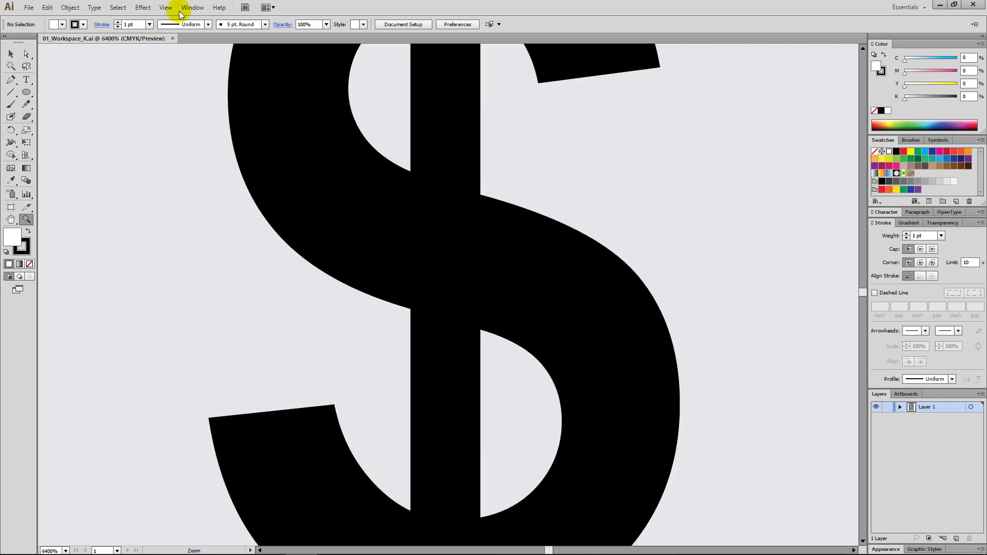
{"action": "left_click", "coordinate": [166, 7]}
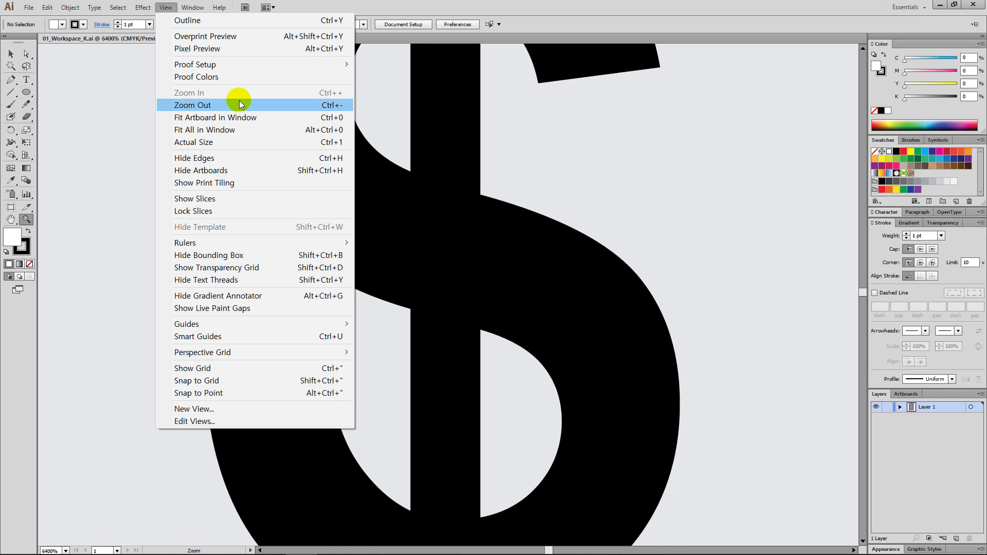
{"action": "left_click", "coordinate": [275, 105]}
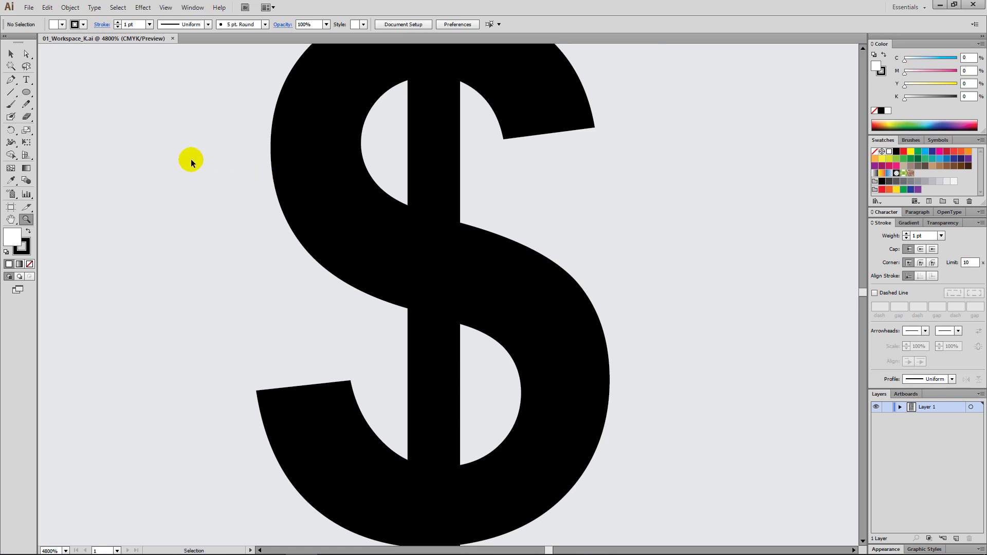
{"action": "key", "text": "ctrl+minus"}
{"action": "key", "text": "ctrl+minus"}
{"action": "key", "text": "ctrl+minus"}
{"action": "key", "text": "ctrl+minus"}
{"action": "key", "text": "ctrl+minus"}
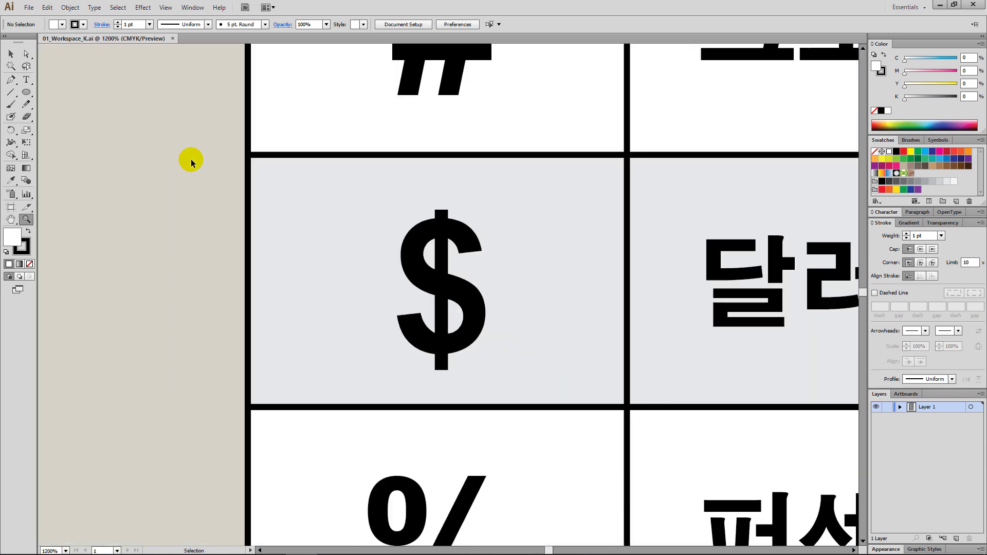
Fit the whole artboard in the window, and set the document view to its actual size of 100%
{"action": "left_click", "coordinate": [165, 7]}
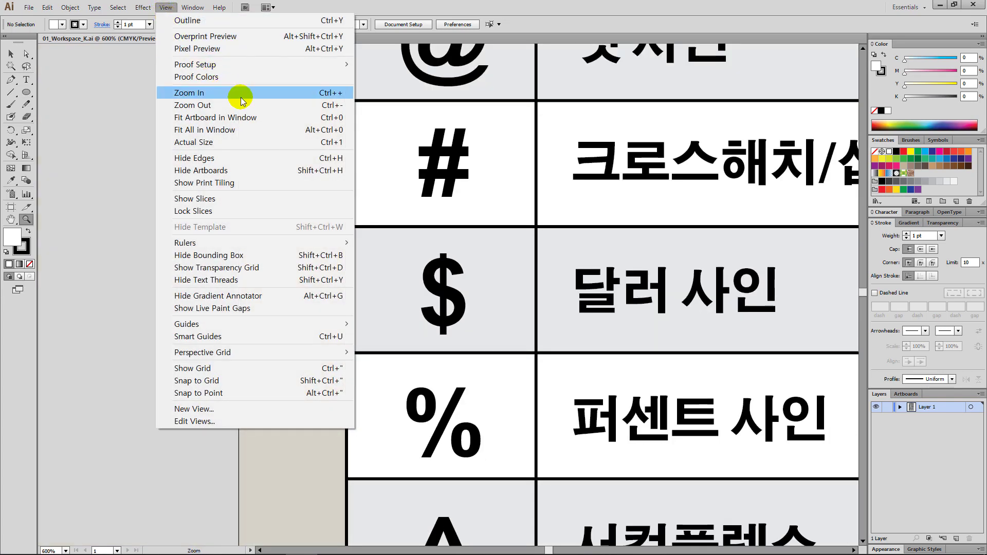
{"action": "left_click", "coordinate": [294, 118]}
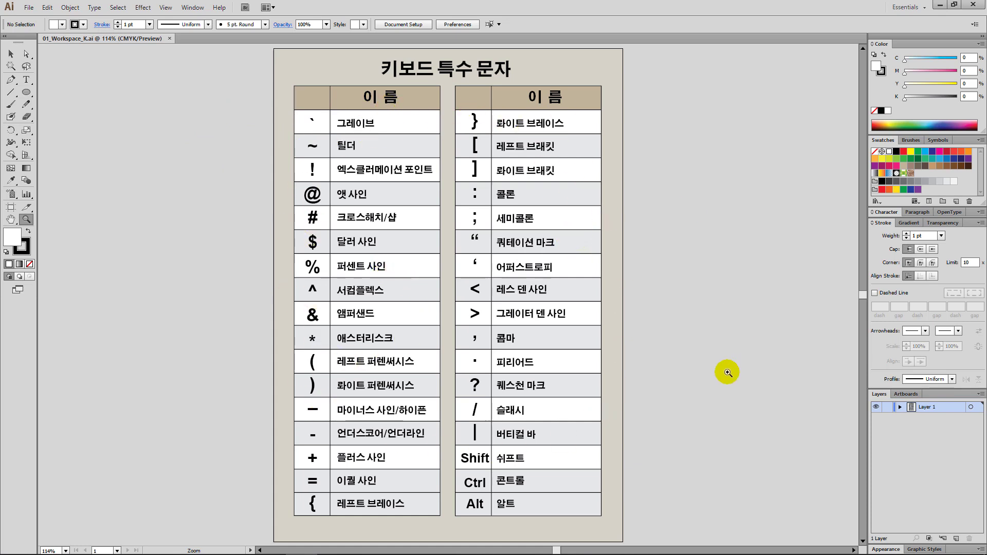
{"action": "left_click", "coordinate": [168, 11]}
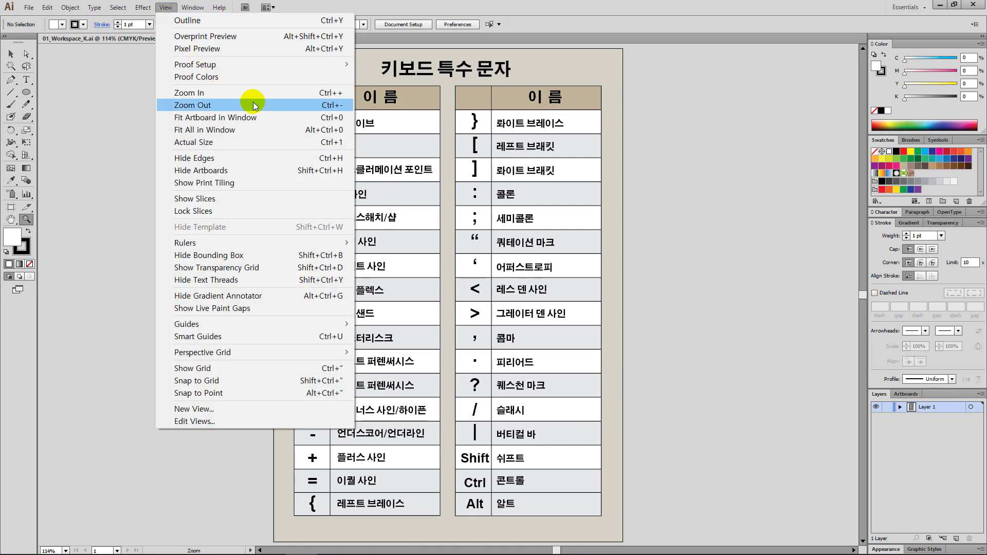
{"action": "left_click", "coordinate": [276, 142]}
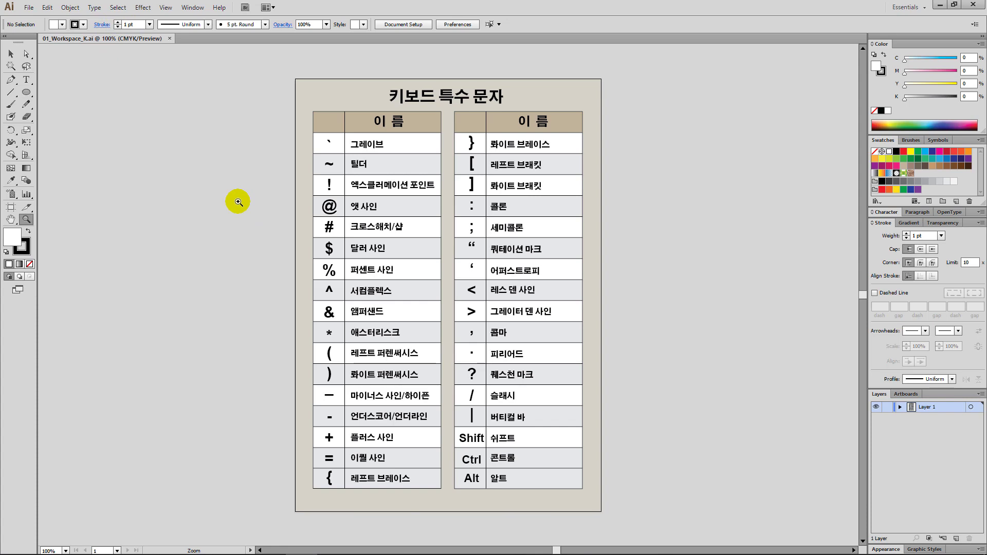
Fit all of the document's artboards in the window
{"action": "left_click", "coordinate": [171, 8]}
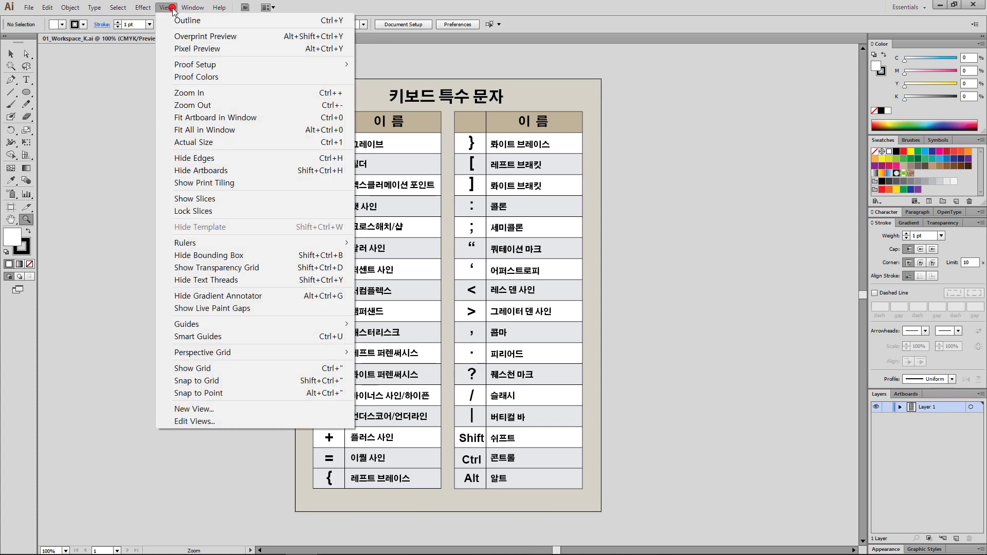
{"action": "left_click", "coordinate": [261, 126]}
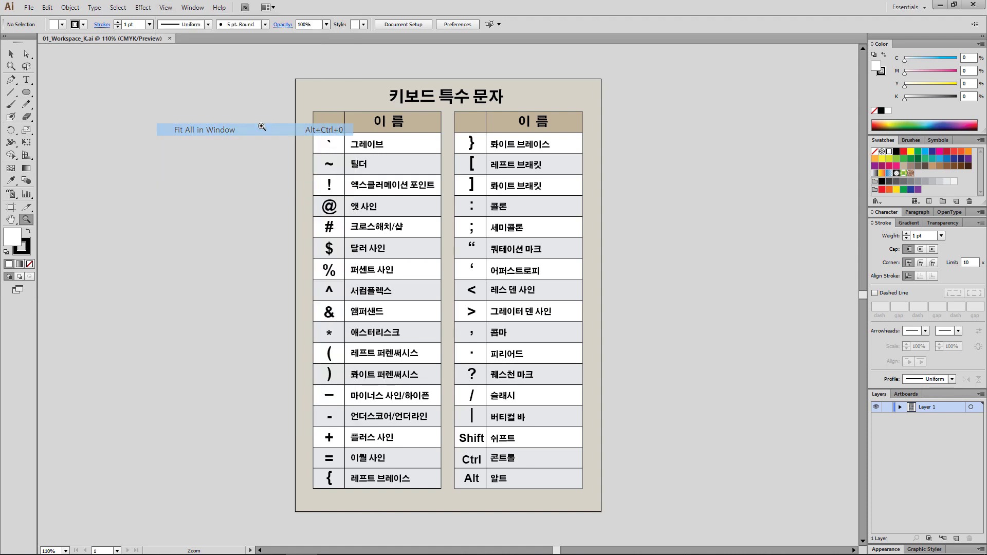